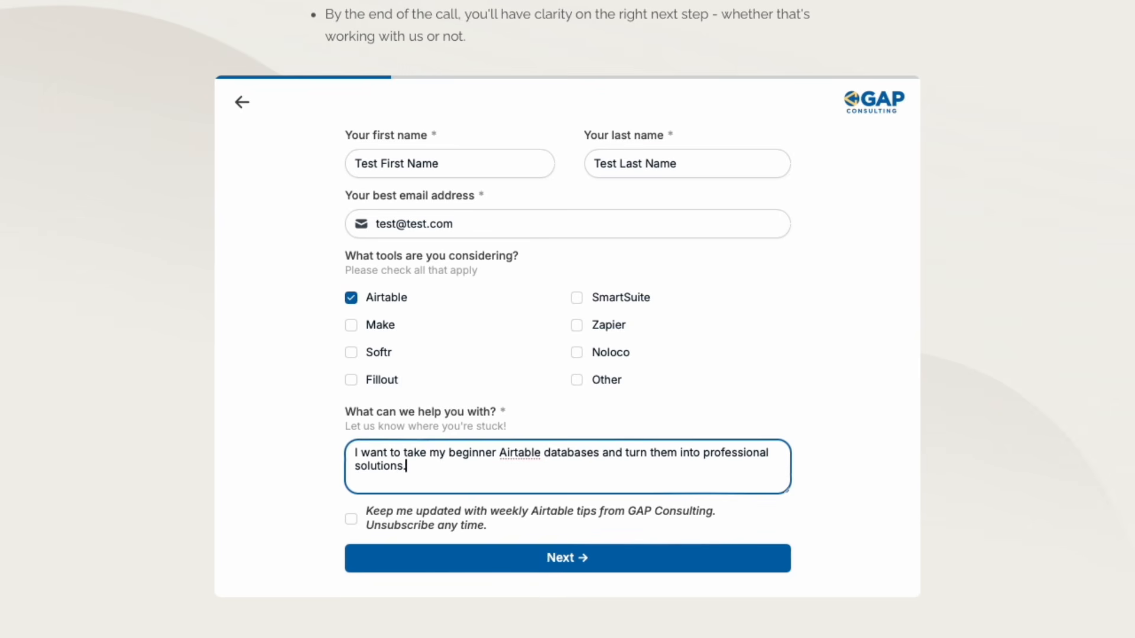
# Opt in to the weekly Airtable tips, choose the $1,000 - $2,500 budget range, and advance the inquiry form to scheduling
pyautogui.click(352, 520)
pyautogui.click(398, 558)
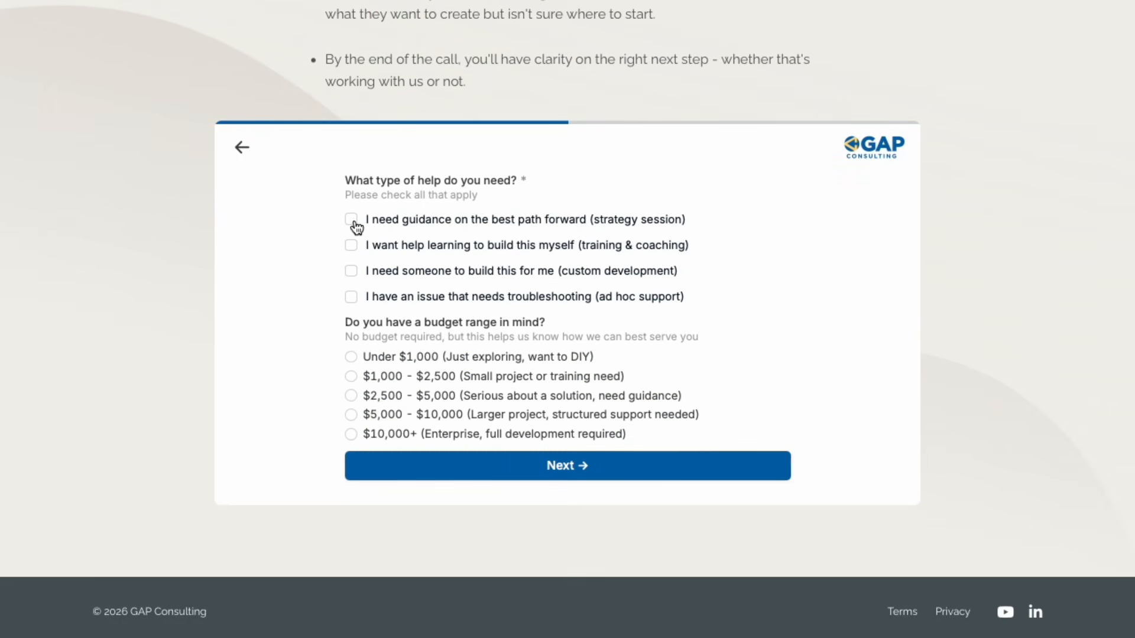
pyautogui.click(351, 376)
pyautogui.click(431, 465)
# Pick an available April 2026 day for the Systems Strategy Call and go to its time options
pyautogui.scroll(-3, 355, 380)
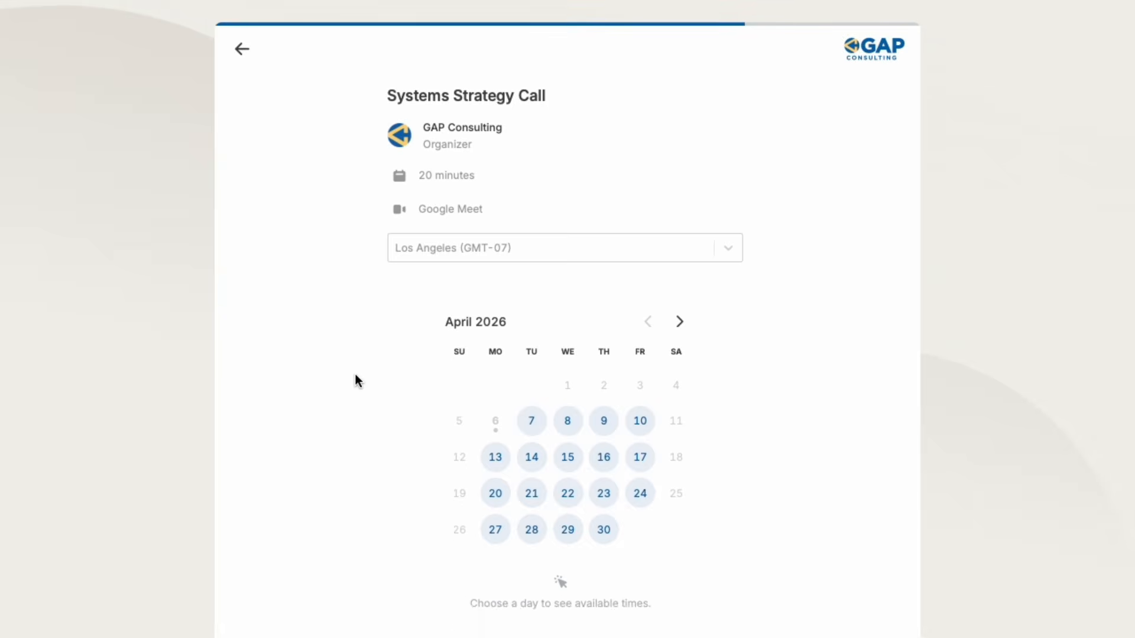
pyautogui.click(532, 363)
pyautogui.scroll(-4, 398, 357)
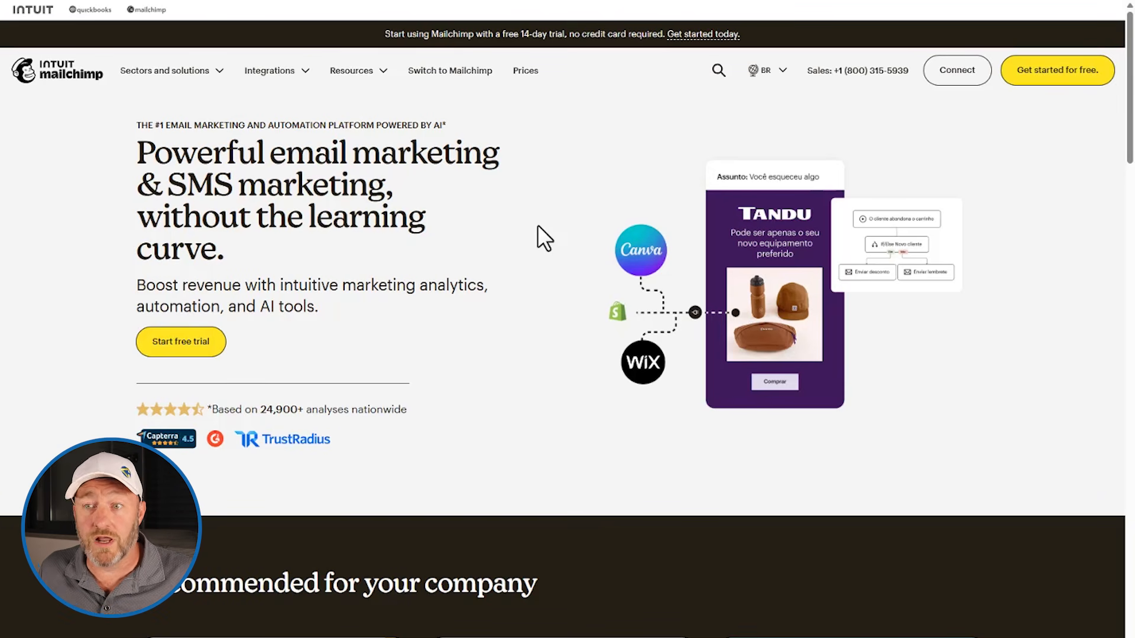
# Examine the Mailchimp homepage's colors, fonts and section styling from the hero to the recommended features
pyautogui.scroll(-7, 566, 240)
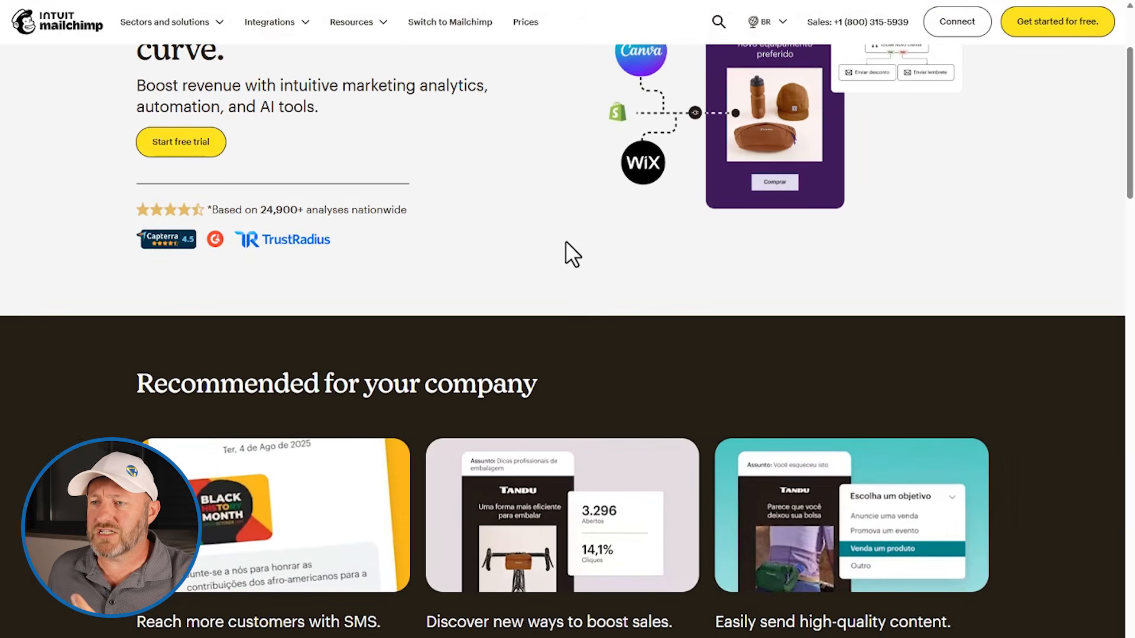
pyautogui.scroll(-5, 581, 236)
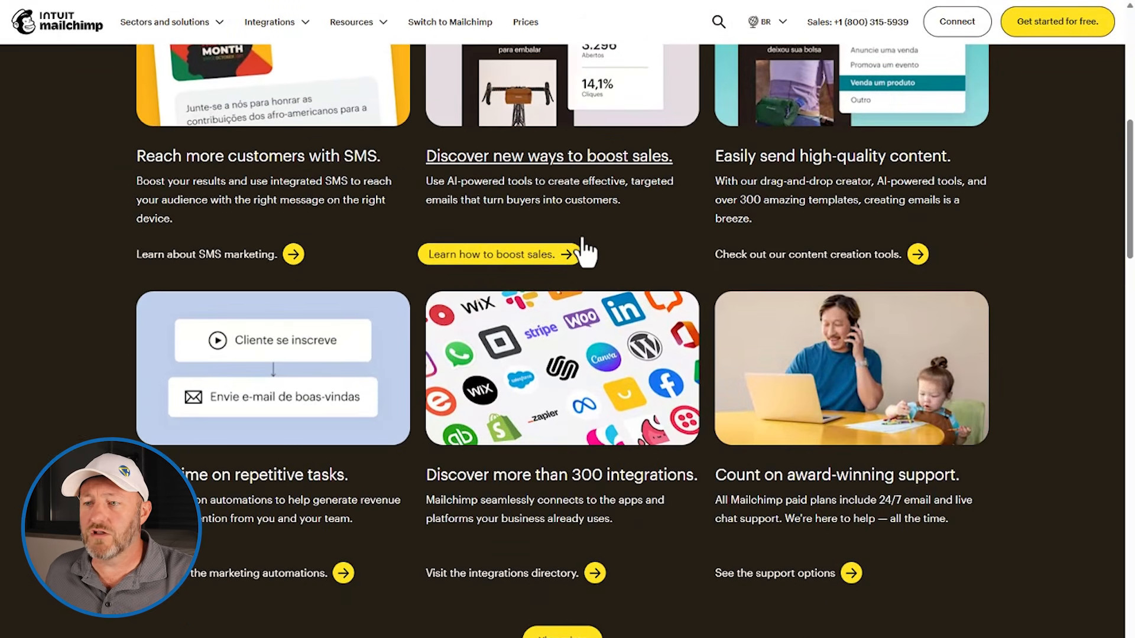
pyautogui.scroll(12, 583, 238)
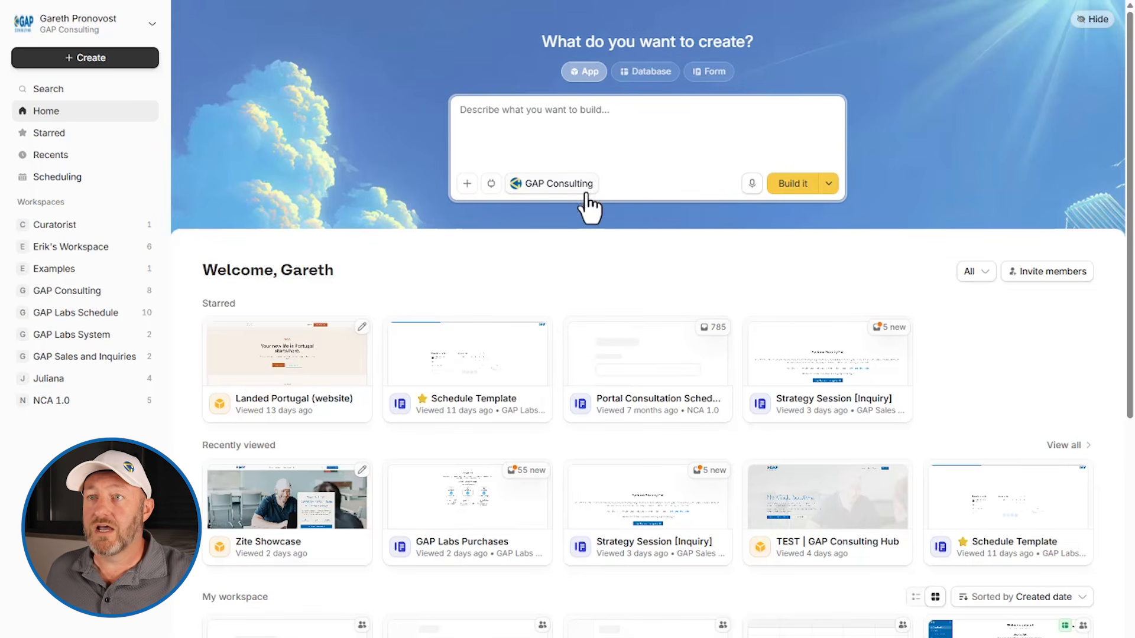
pyautogui.click(558, 184)
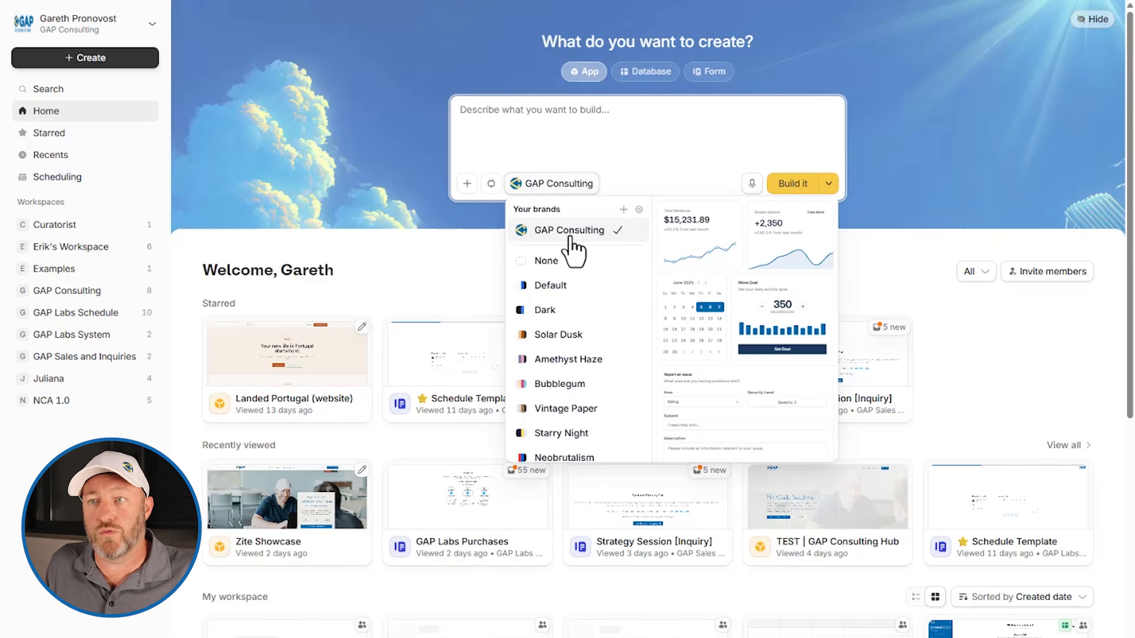
pyautogui.click(623, 211)
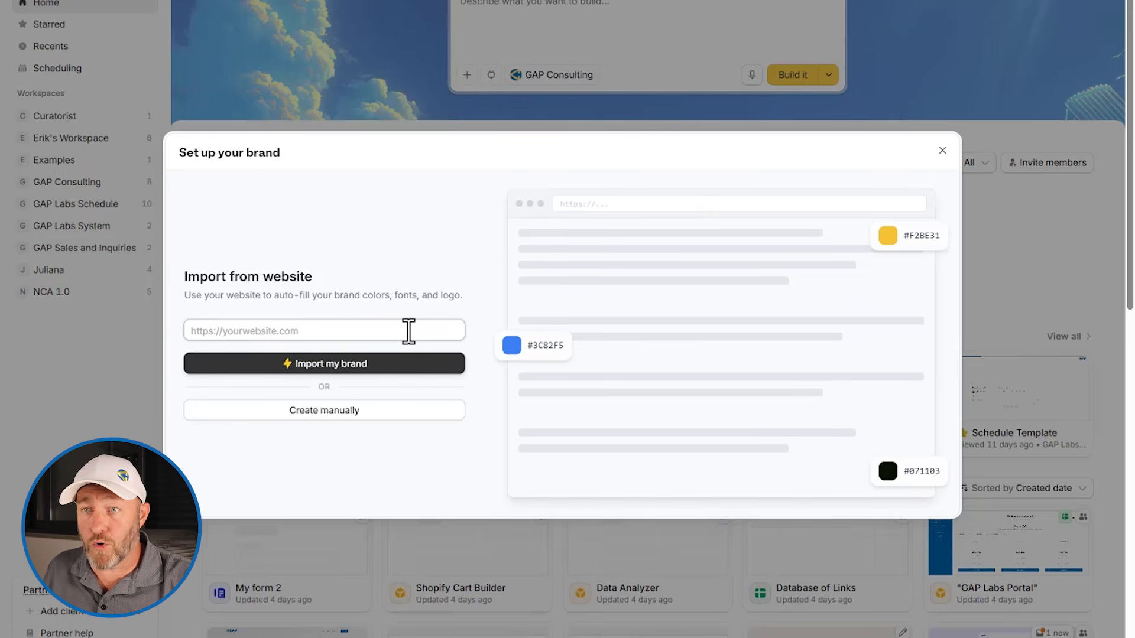
pyautogui.write('https://mailchimp.com/')
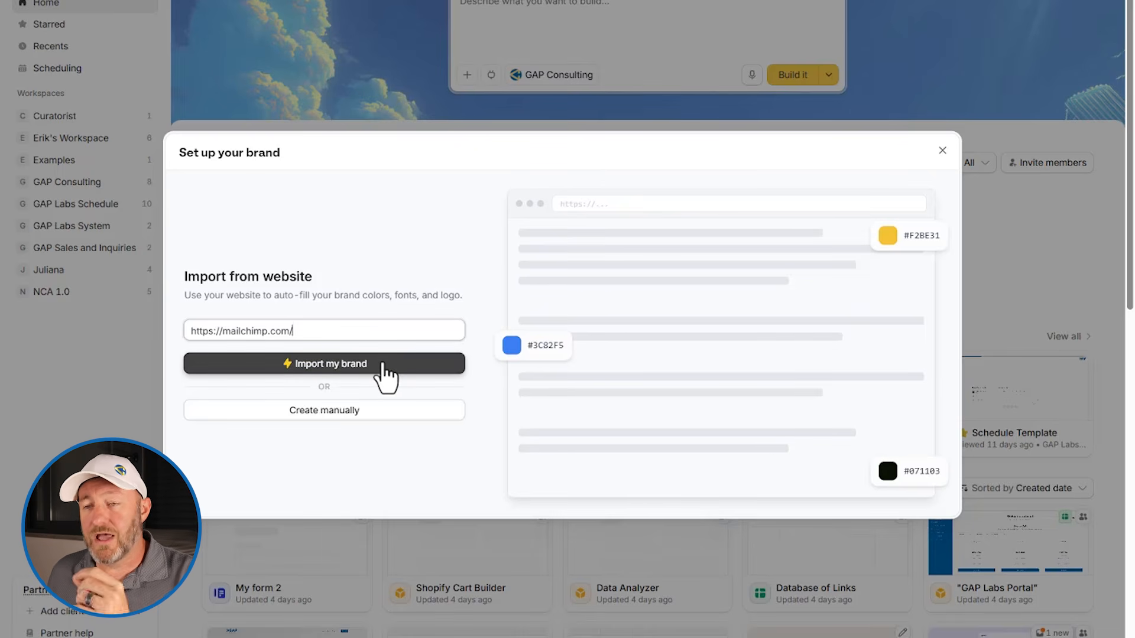
pyautogui.click(386, 378)
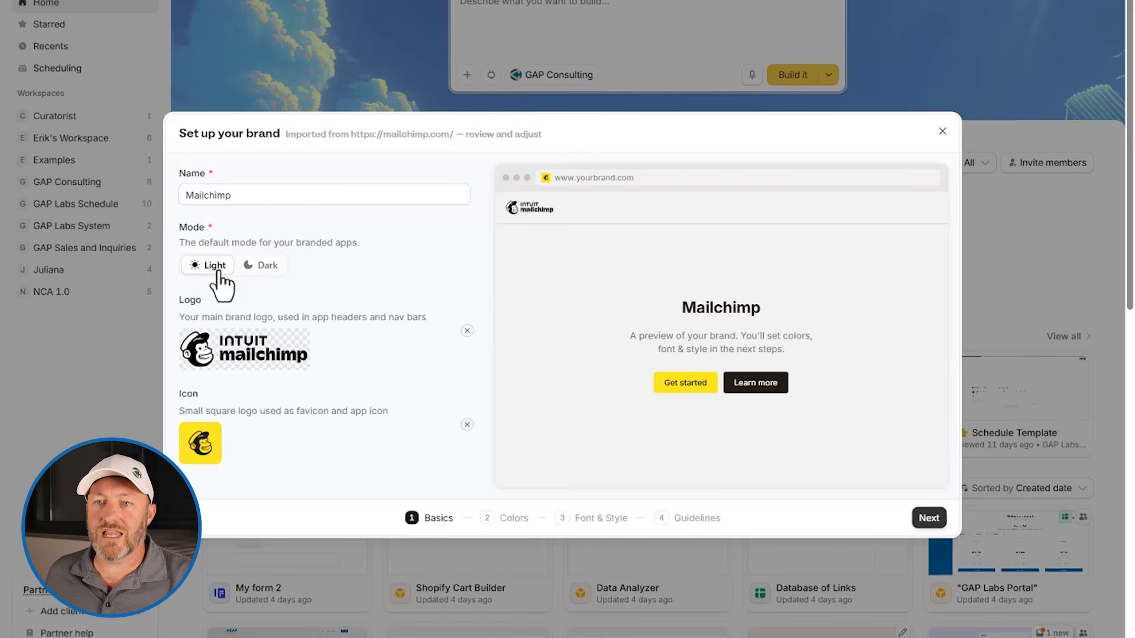
# Preview the brand in Dark mode, set it back to Light, and accept the imported basics and colors
pyautogui.click(260, 267)
pyautogui.click(214, 267)
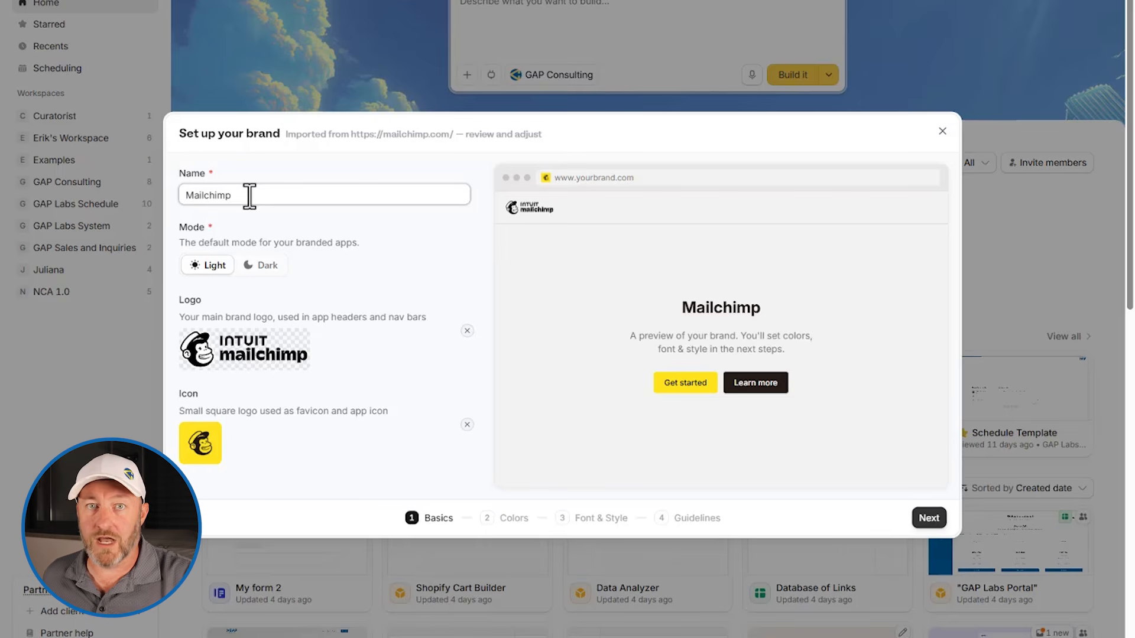
pyautogui.click(929, 519)
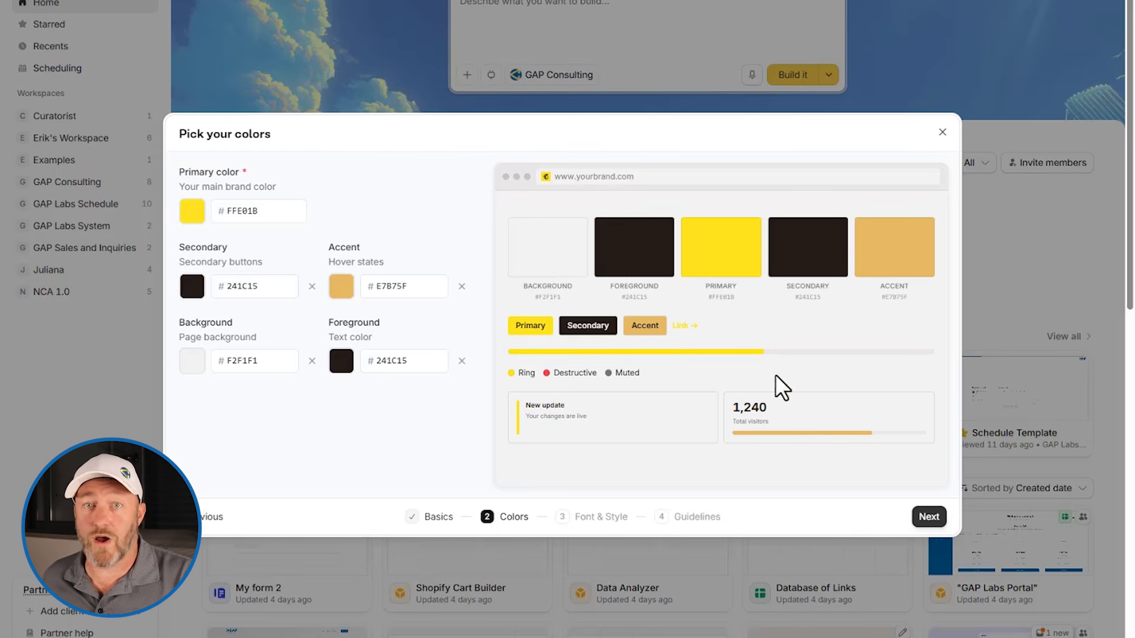
pyautogui.click(928, 517)
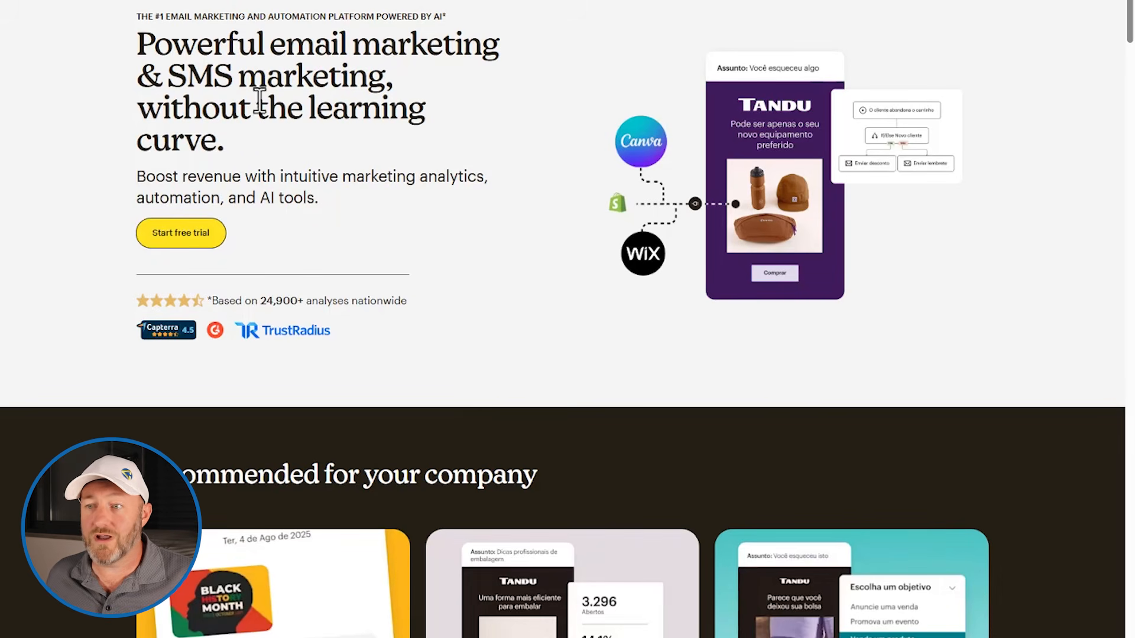
# Compare the font and style with the Mailchimp site, accept them, review the brand guidelines, and create the brand kit
pyautogui.scroll(-13, 975, 472)
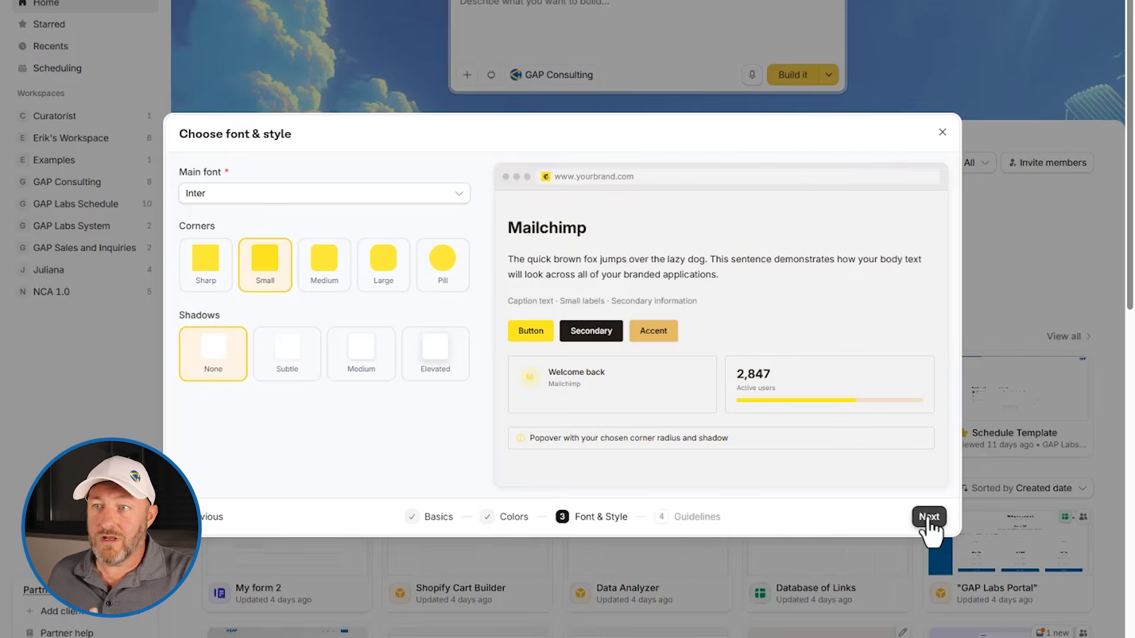
pyautogui.click(929, 518)
pyautogui.scroll(3, 373, 354)
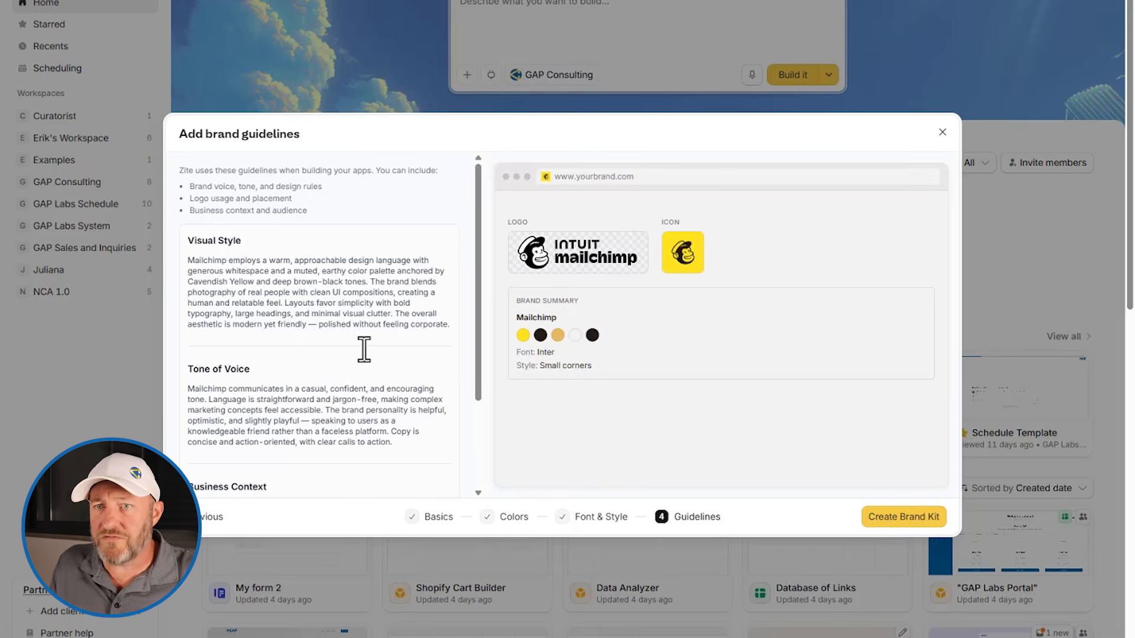
pyautogui.scroll(-2, 291, 331)
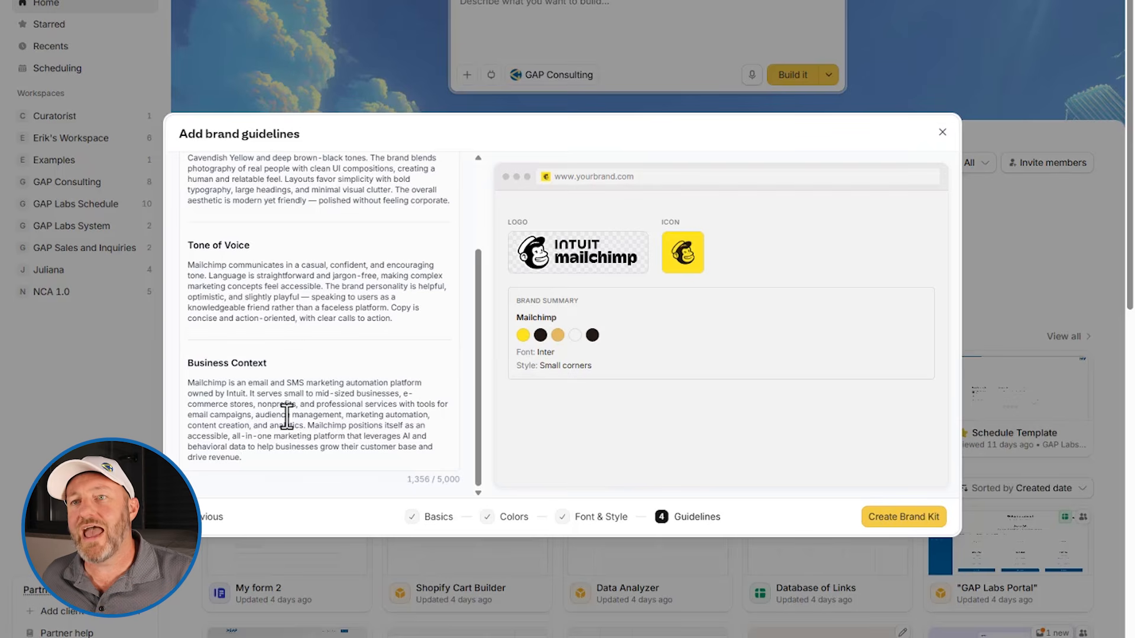
pyautogui.click(915, 519)
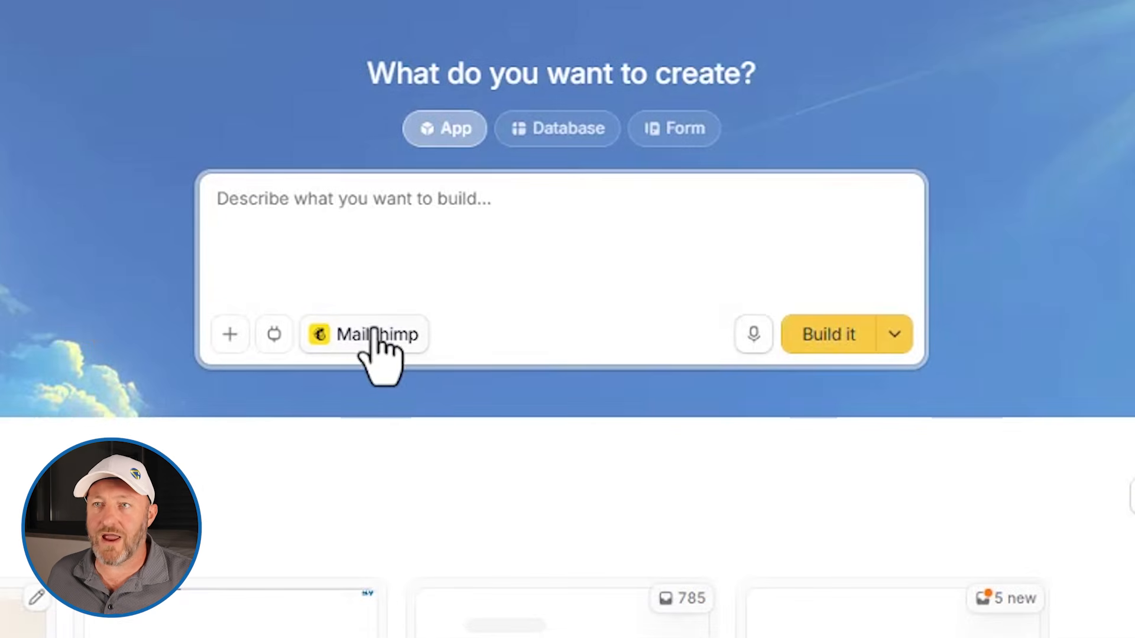
# Build an app with the Mailchimp brand from the prompt "create a simple landing page"
pyautogui.click(348, 220)
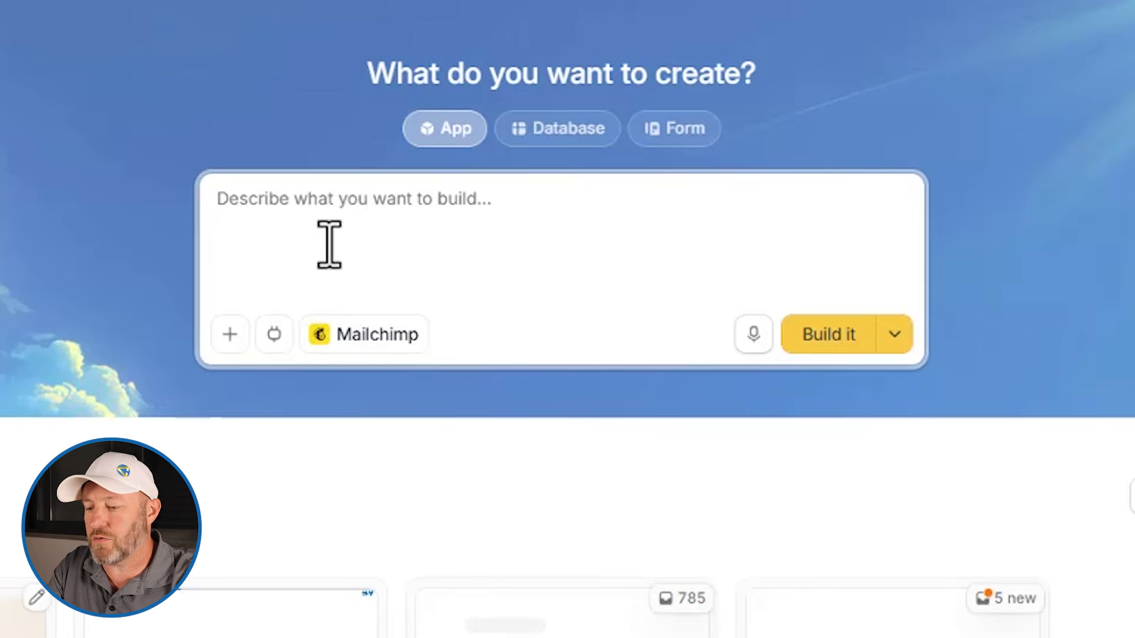
pyautogui.write('create a simple landing page')
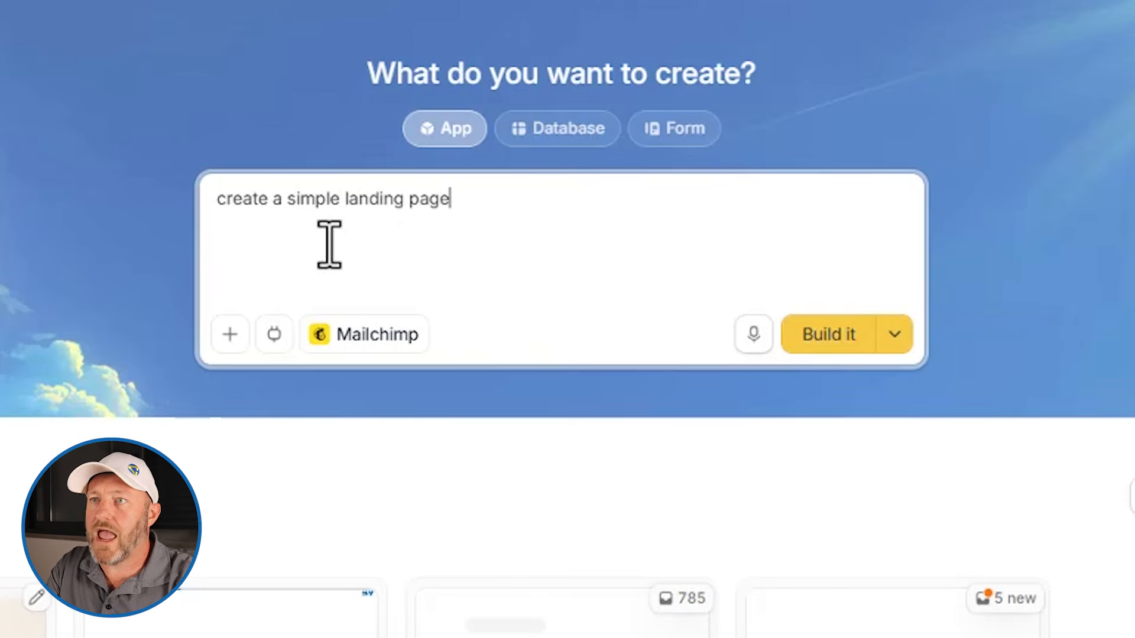
pyautogui.press('Return')
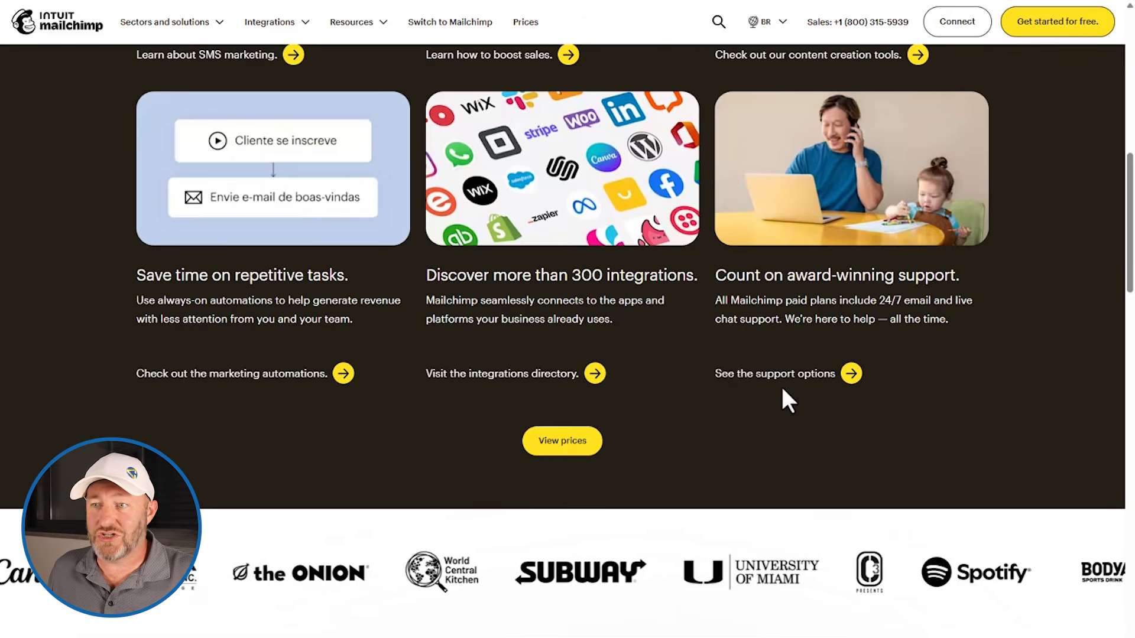
# Compare the generated landing page's hero, feature cards and sign-up banner with the original Mailchimp site
pyautogui.scroll(15, 782, 387)
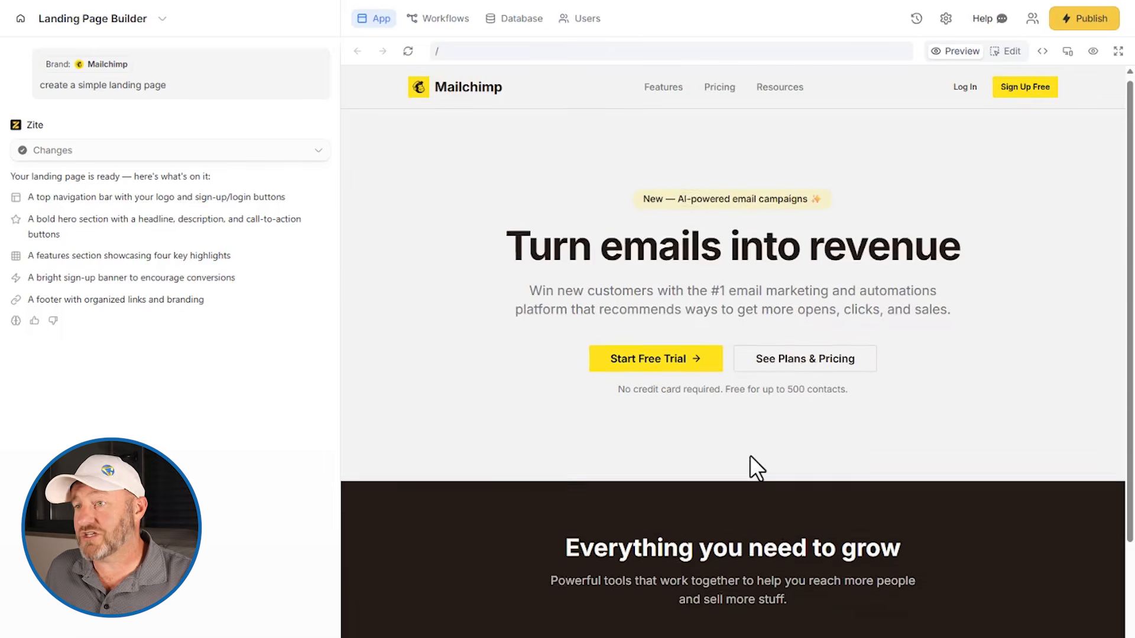
pyautogui.scroll(-3, 749, 455)
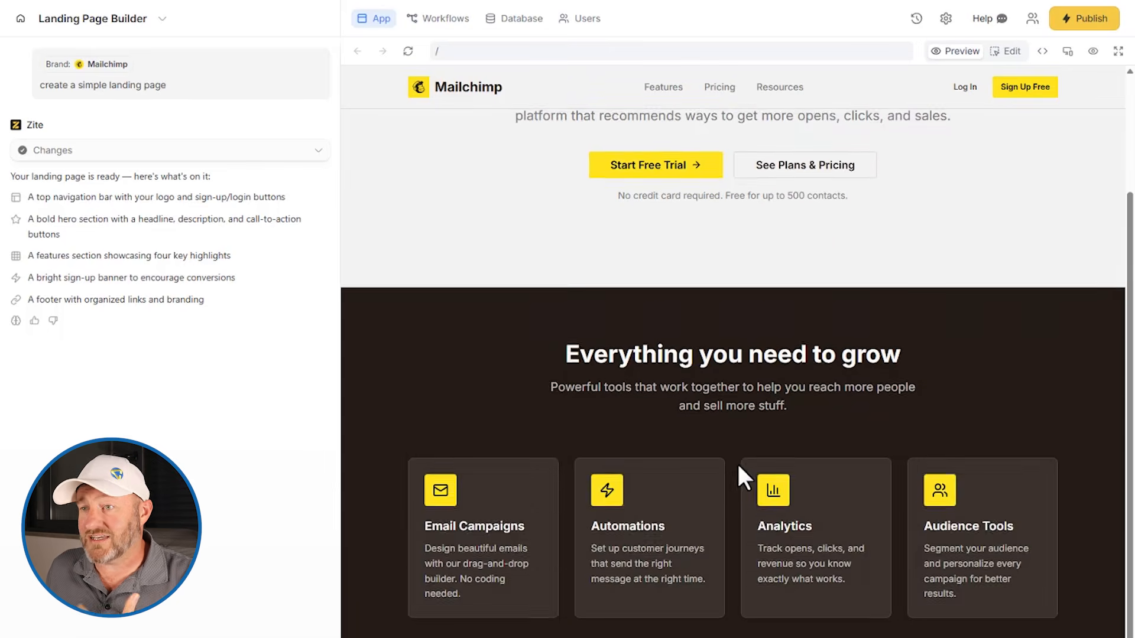
pyautogui.scroll(-3, 744, 460)
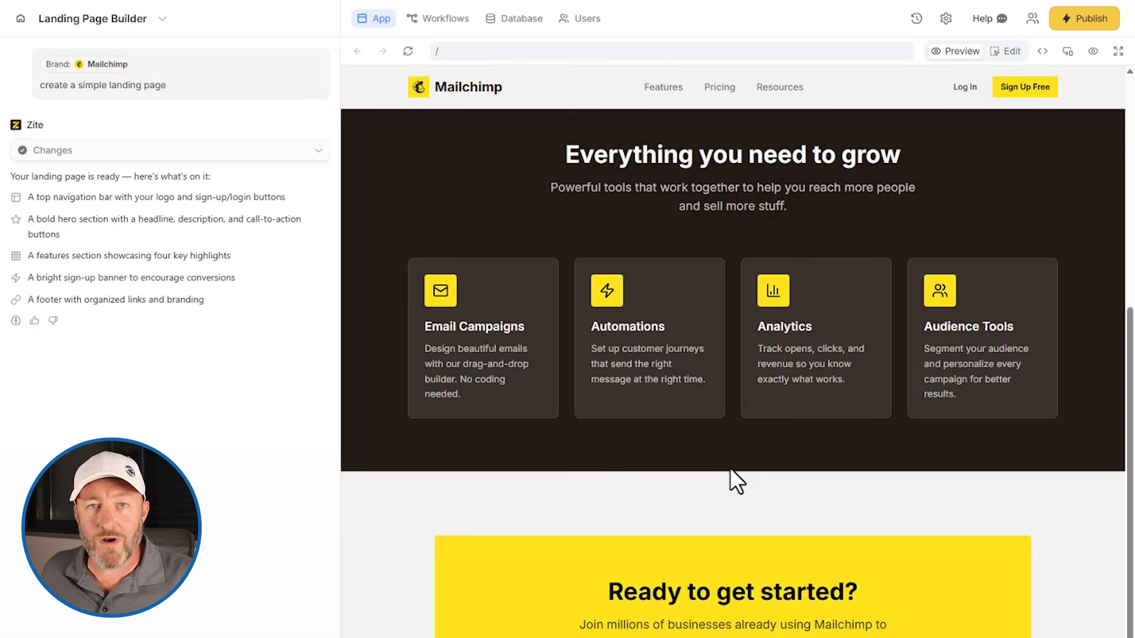
pyautogui.scroll(5, 729, 460)
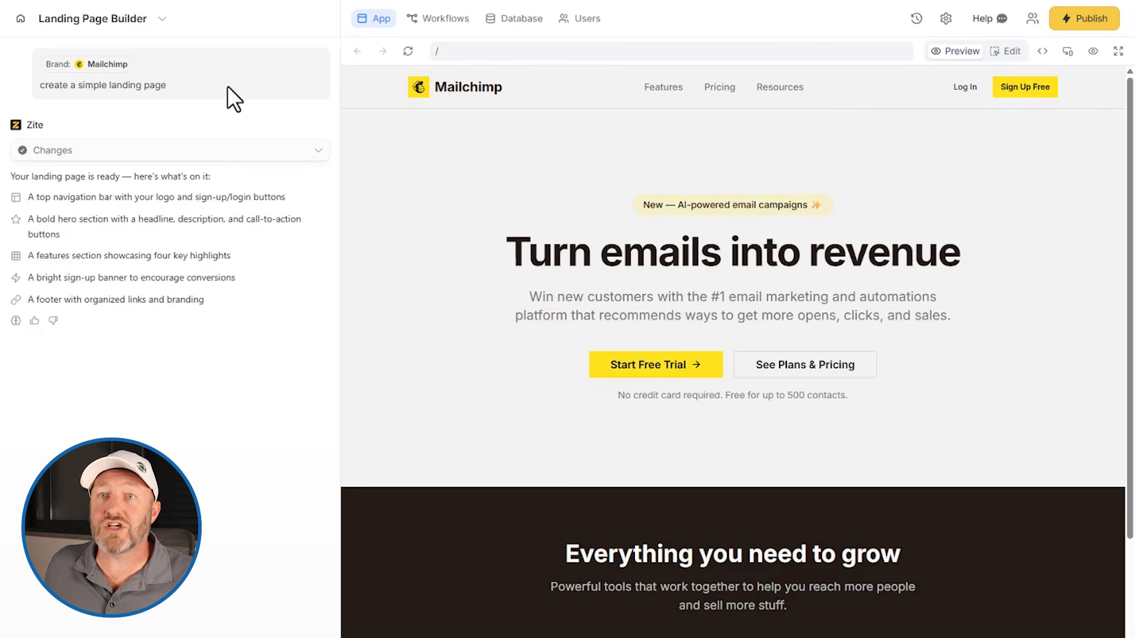
# Return to the Zite home page, select the Mailchimp brand for new builds, and open brand kit management
pyautogui.click(21, 19)
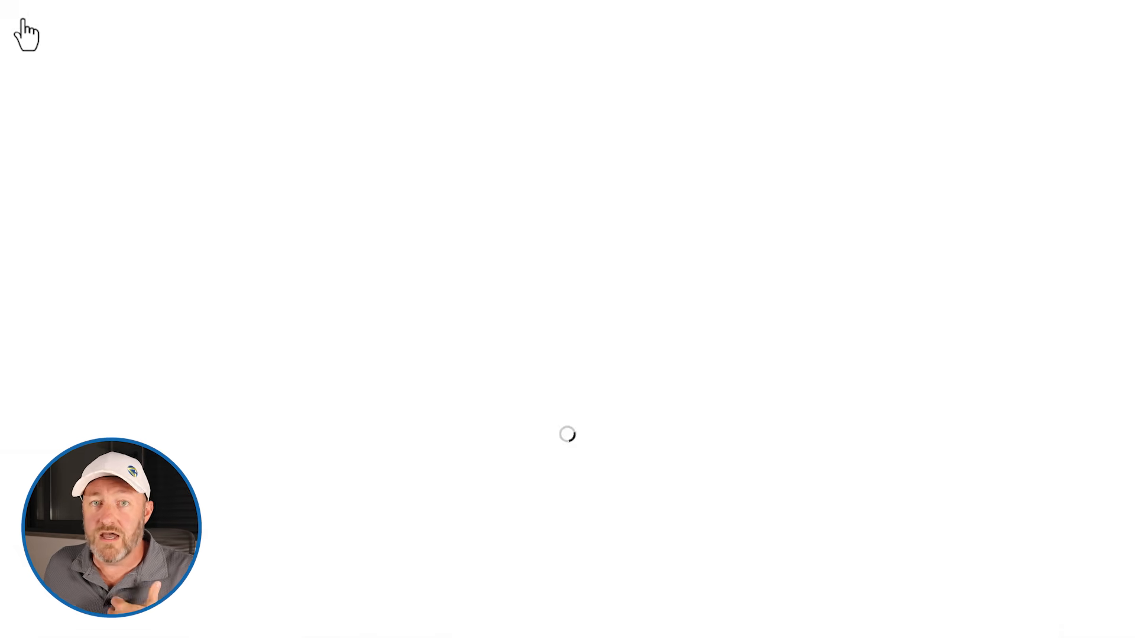
pyautogui.click(543, 138)
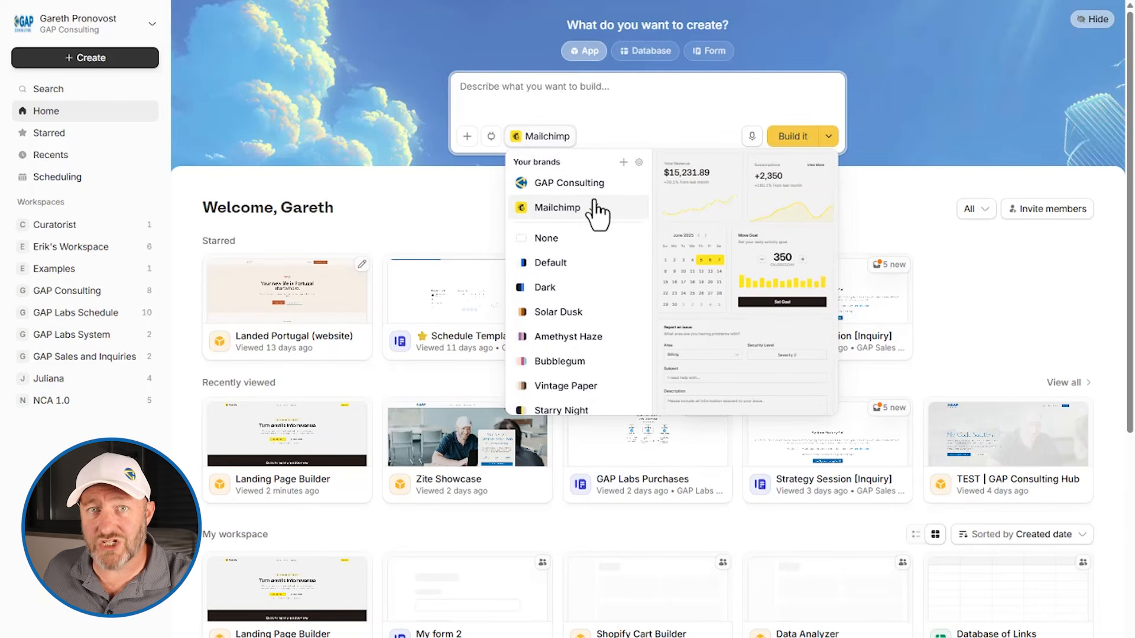
pyautogui.click(600, 208)
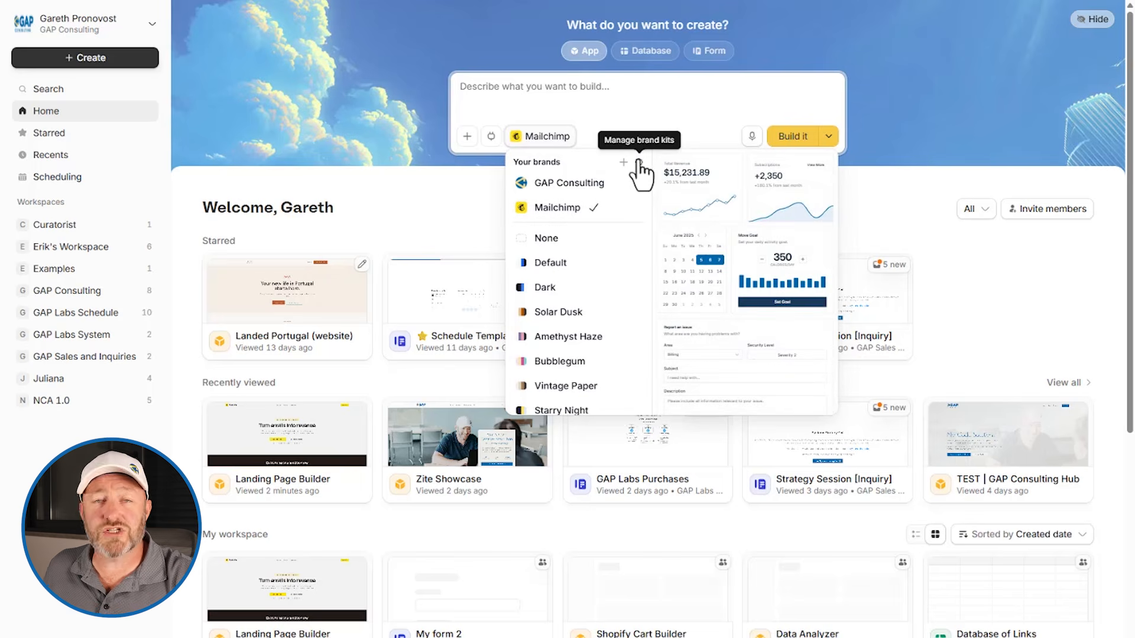
pyautogui.click(638, 162)
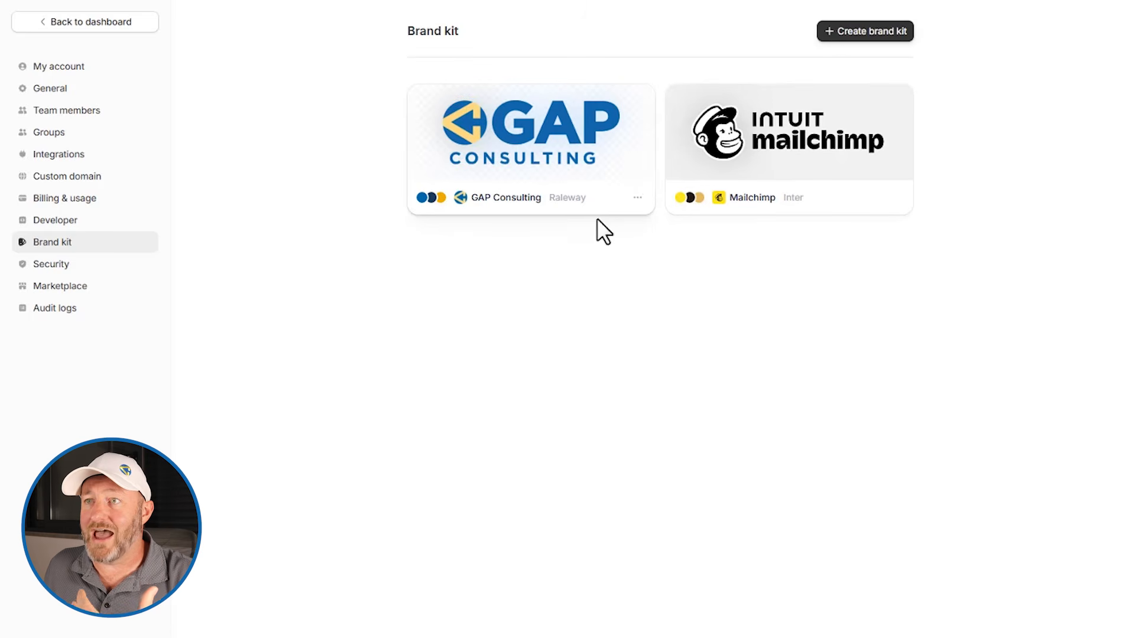
# Open the Mailchimp brand kit for editing, review its basics, colors, font and style, and close the editor without saving
pyautogui.click(896, 198)
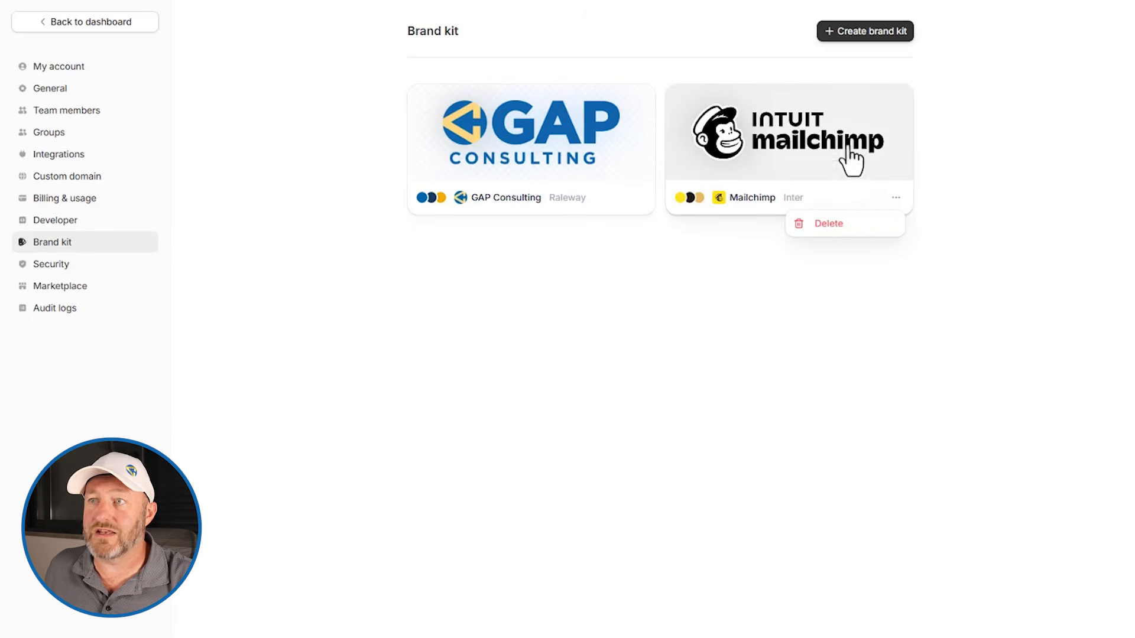
pyautogui.click(791, 138)
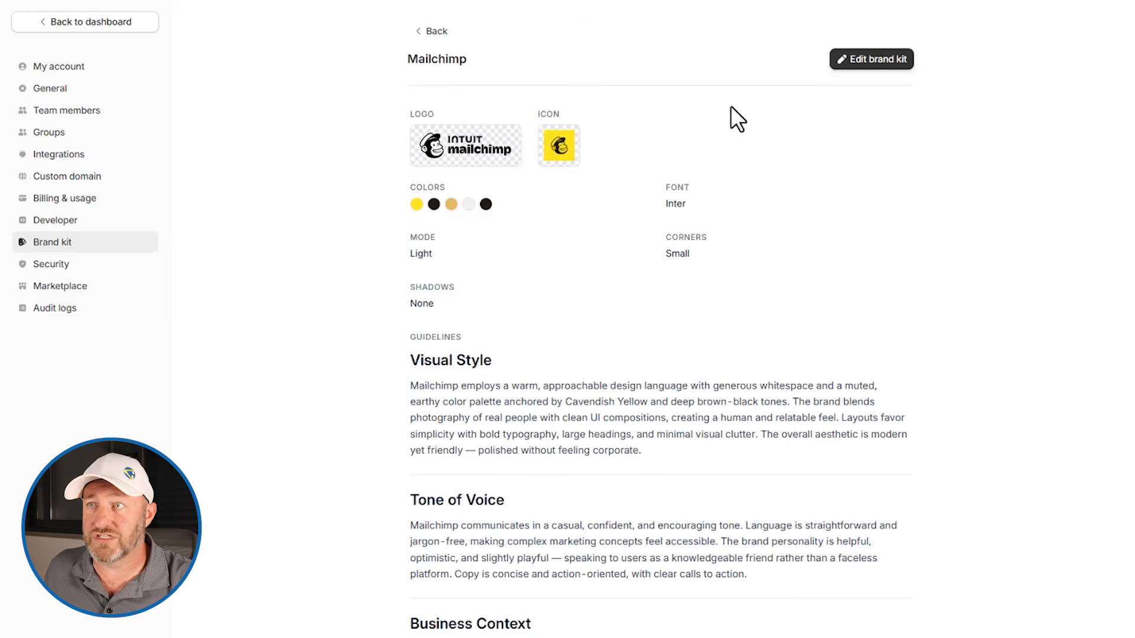
pyautogui.click(844, 61)
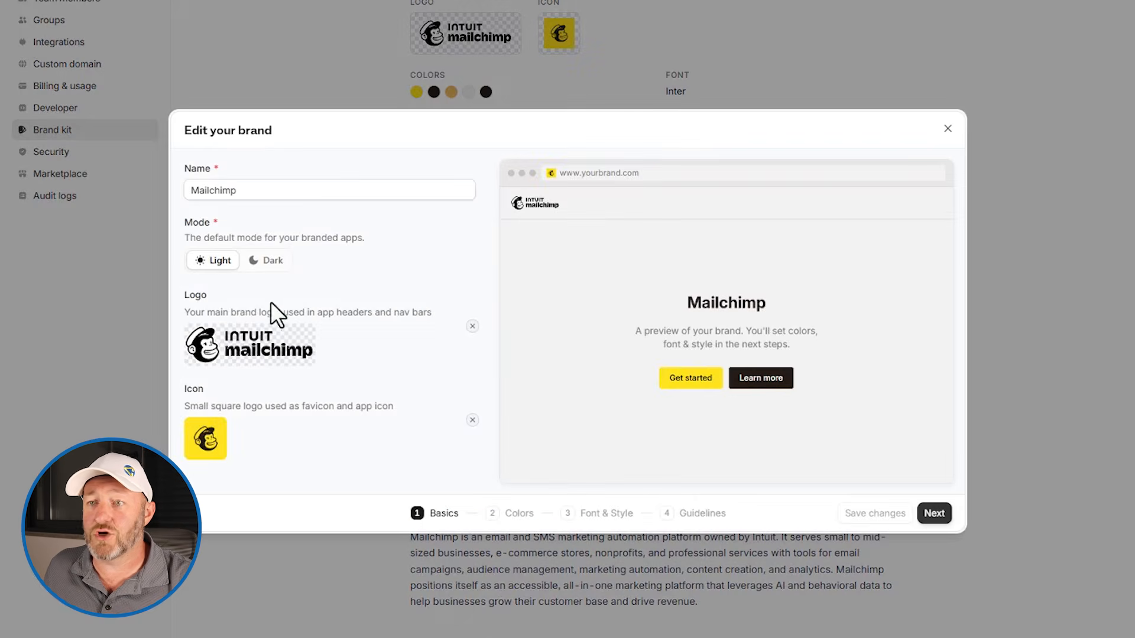
pyautogui.click(933, 513)
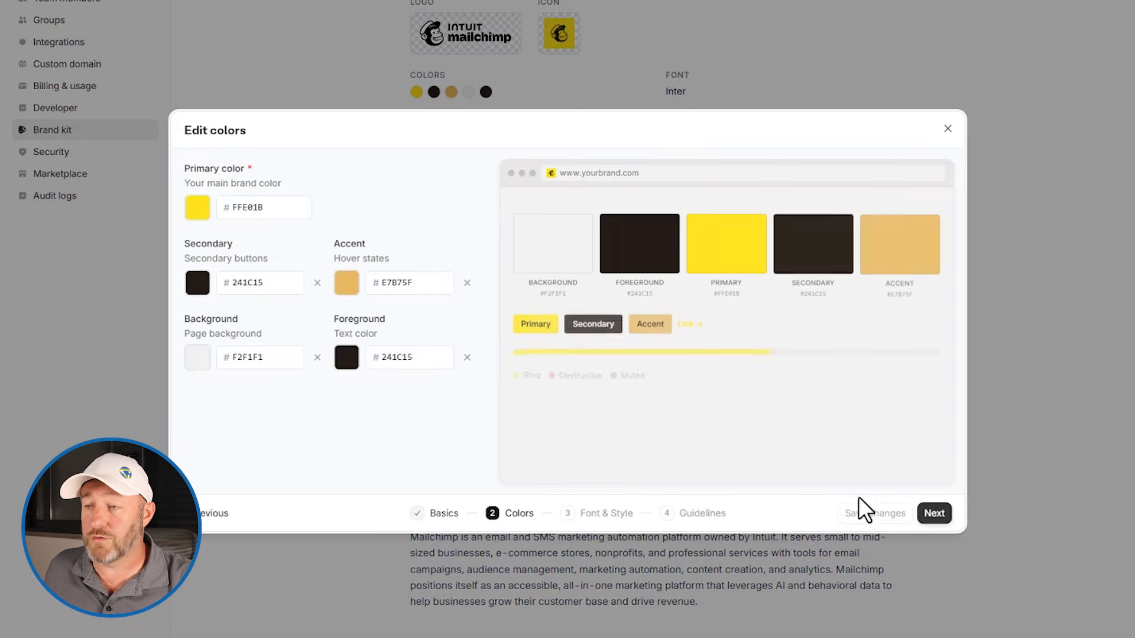
pyautogui.click(933, 513)
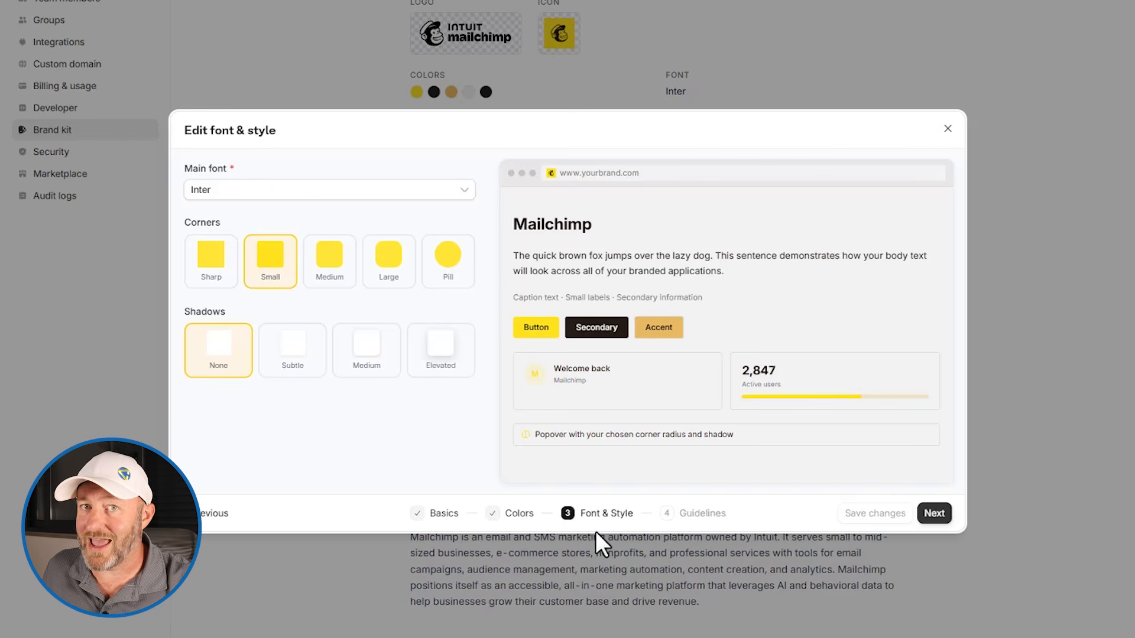
pyautogui.click(948, 128)
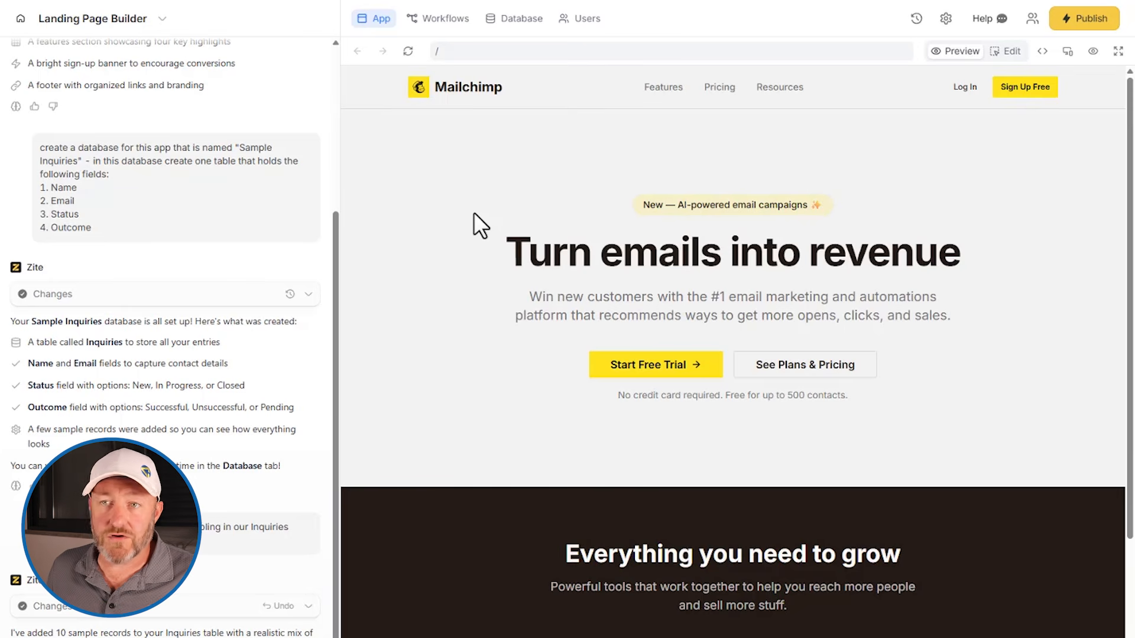
# Open the Landing Page Builder app's database to inspect the Inquiries records
pyautogui.click(520, 23)
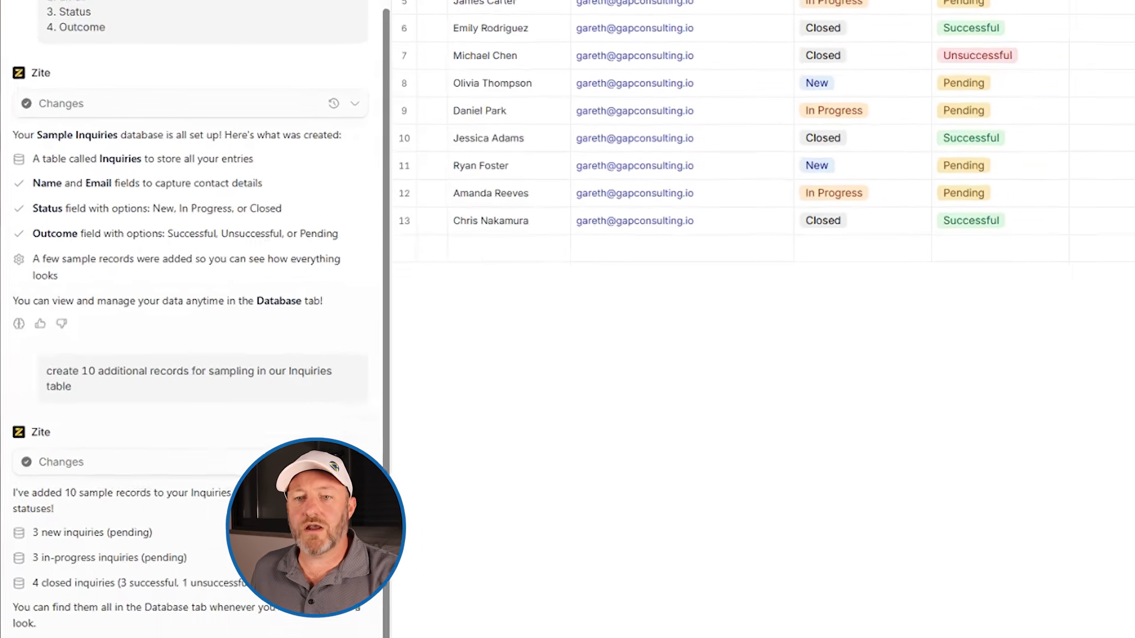
# Ask in Chat mode to send a simple check-in email to every inquiry with Status = In Progress and Outcome = Pending
pyautogui.write('For any inquiry record that has Status = In Progress and Outcome = Pending, we want to send an engagement email to check on progress of moving forward. Please send an email to any client in the database matching those conditions. We want to draft a simple email that checks in with them and asks if they are ready to move forward.')
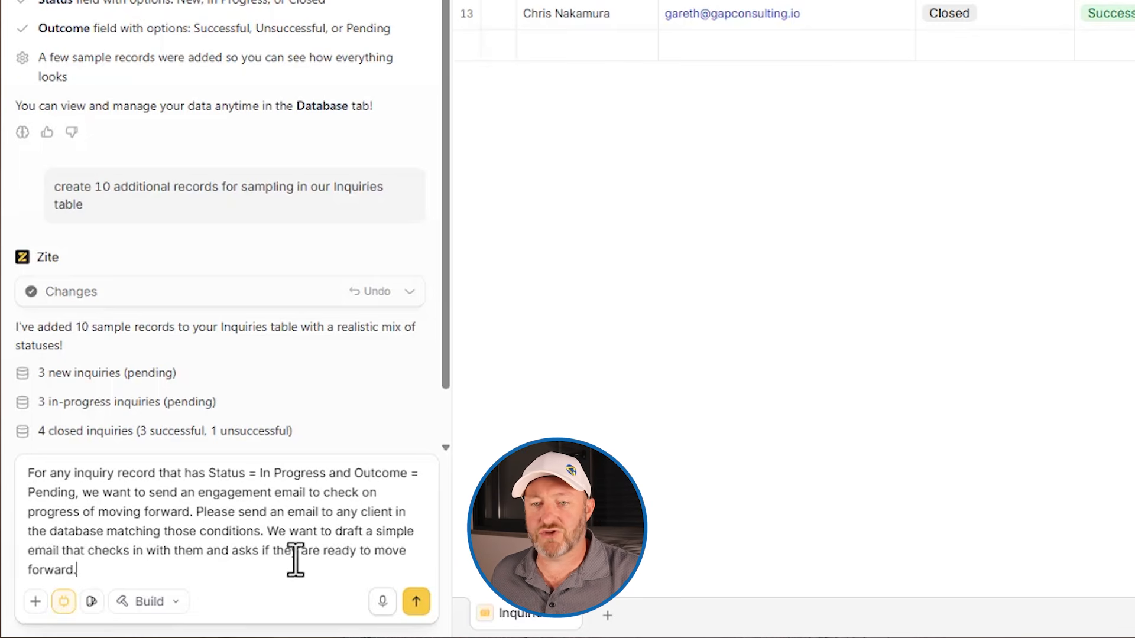
pyautogui.click(174, 603)
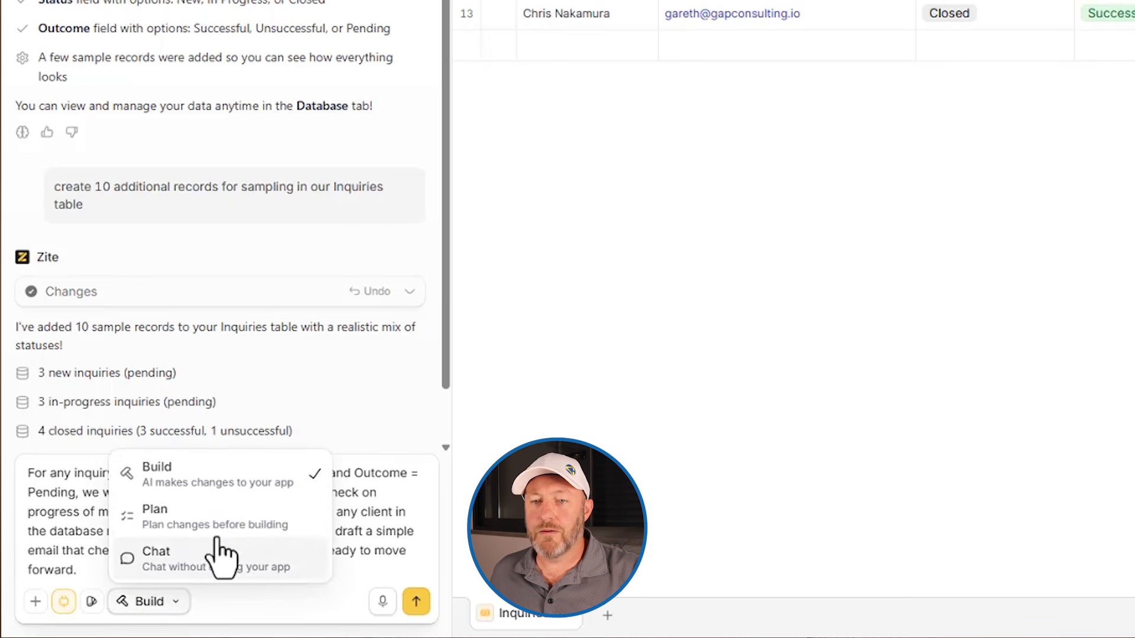
pyautogui.click(220, 558)
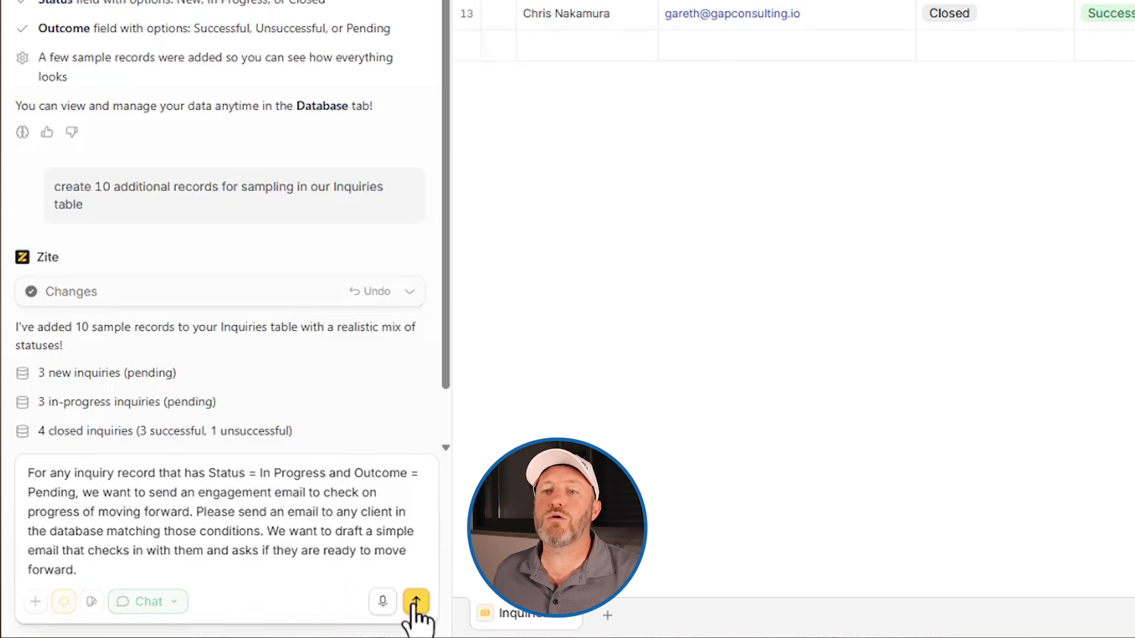
pyautogui.click(416, 603)
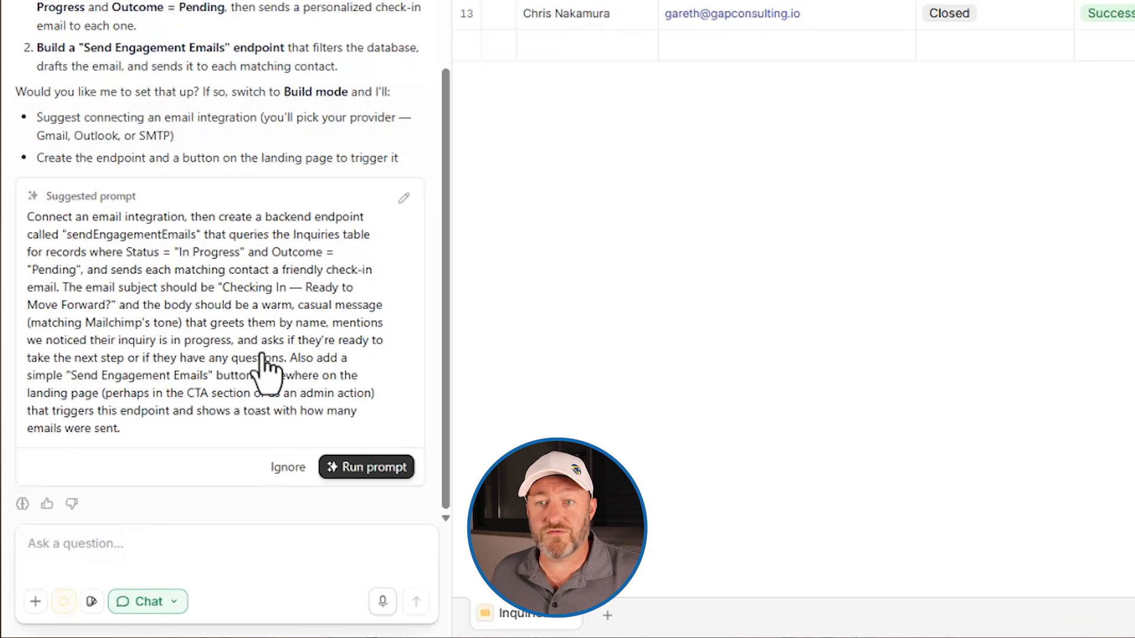
# Run the suggested sendEngagementEmails prompt and connect the email integration with Zite as the sender, after reviewing the other providers
pyautogui.click(367, 467)
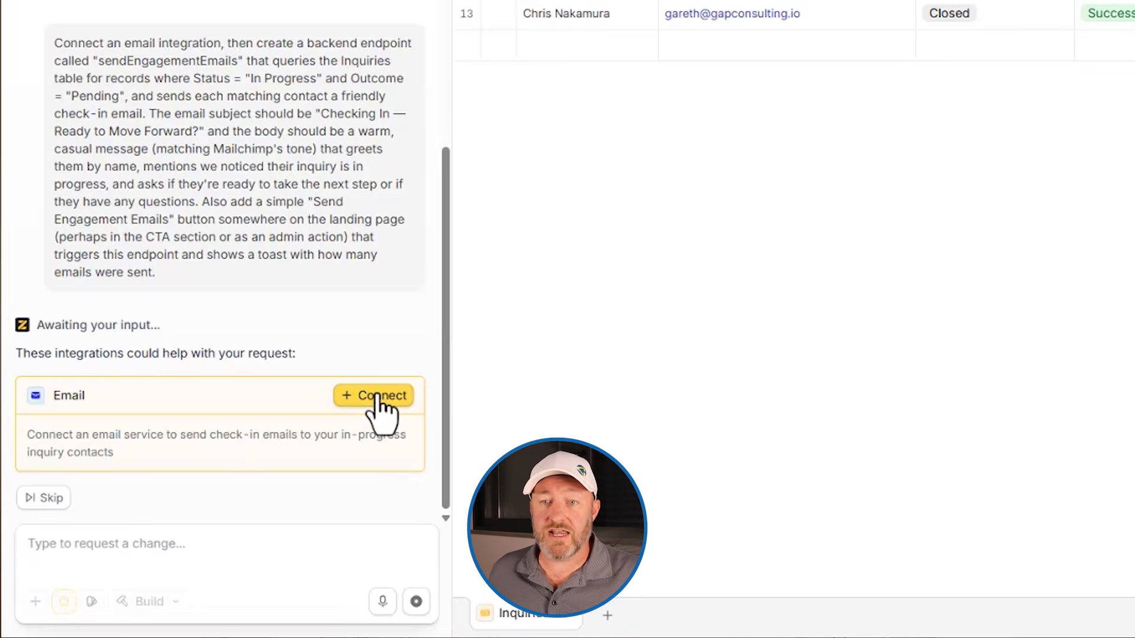
pyautogui.click(379, 398)
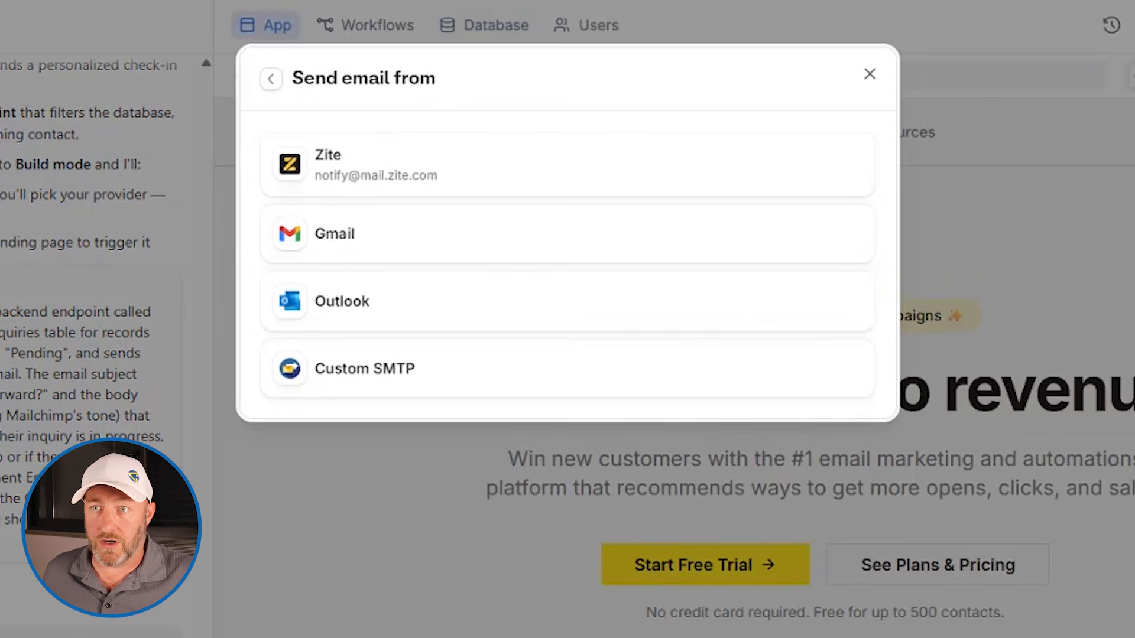
pyautogui.moveTo(396, 368)
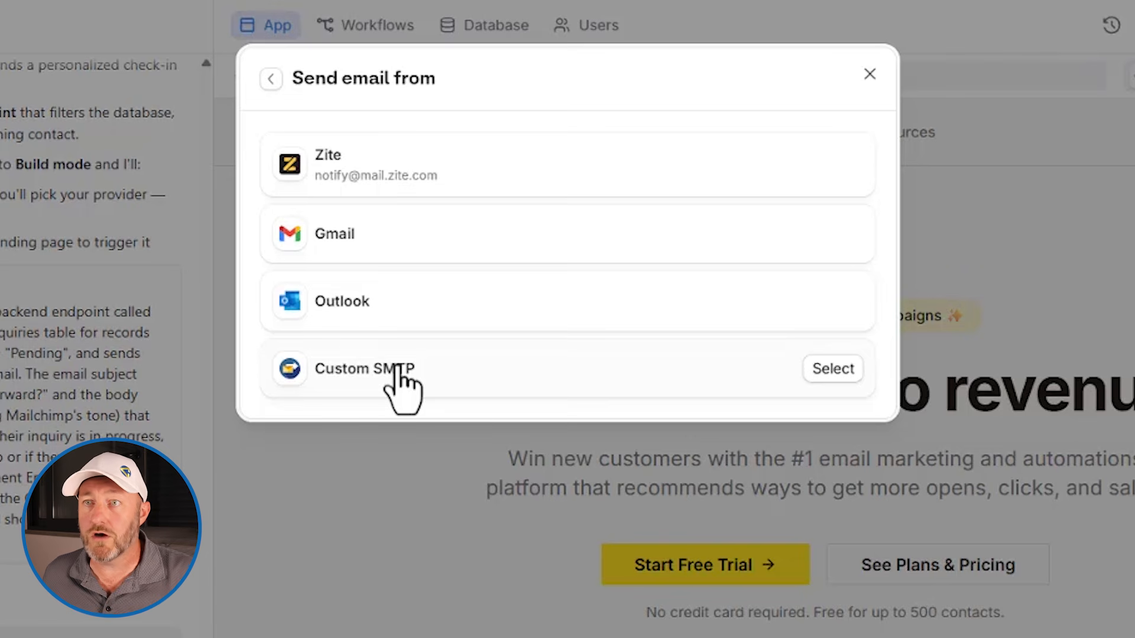
pyautogui.moveTo(389, 255)
pyautogui.moveTo(393, 171)
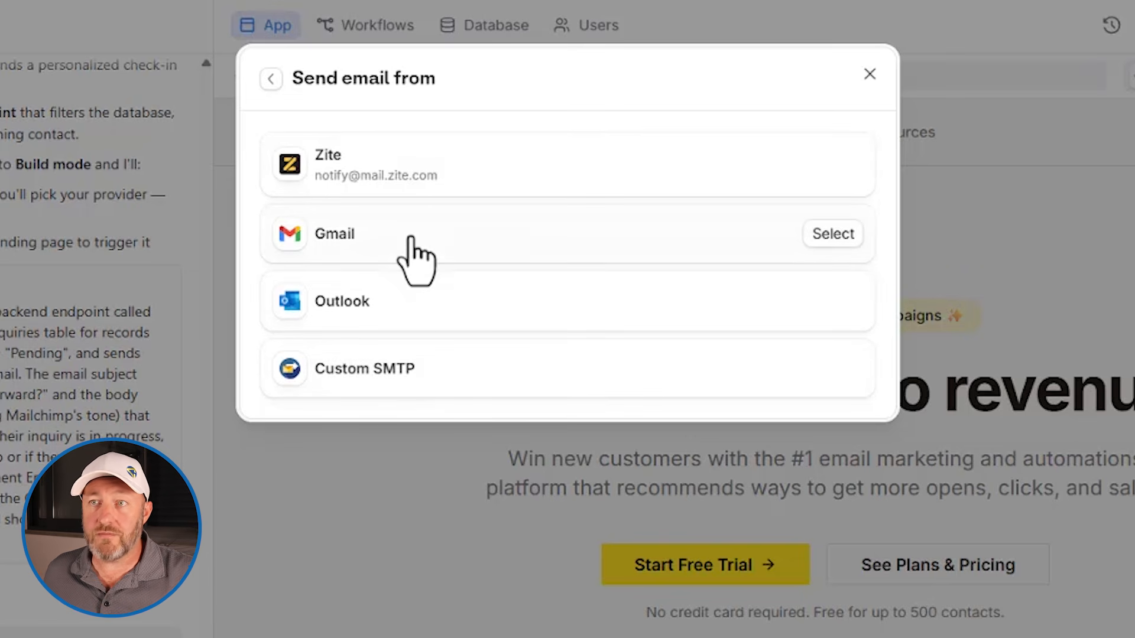
pyautogui.moveTo(426, 305)
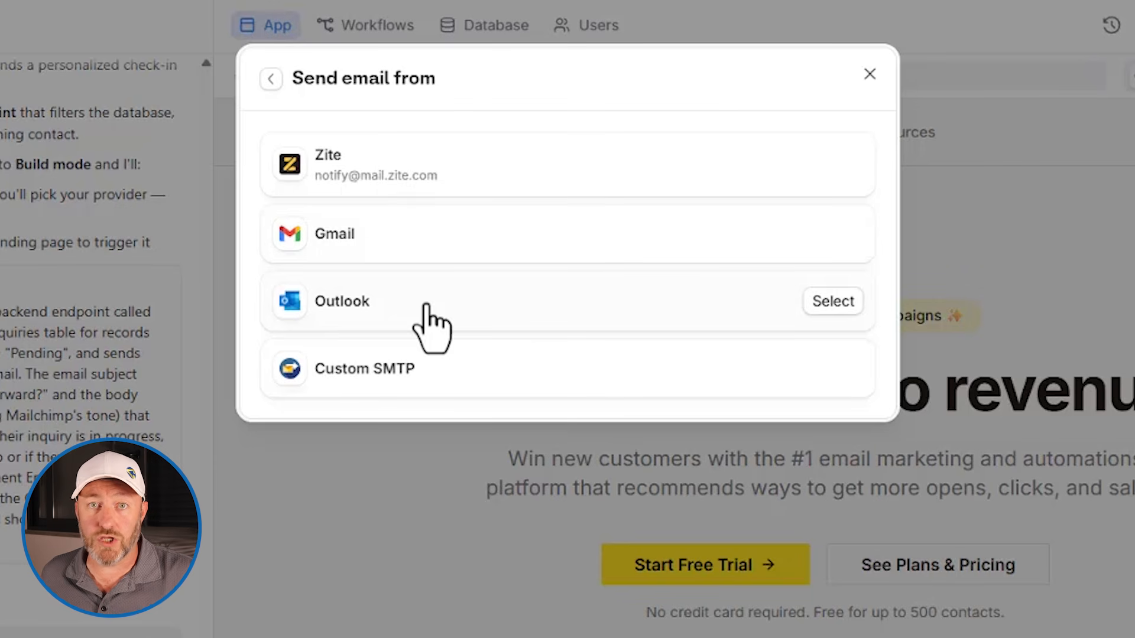
pyautogui.moveTo(445, 172)
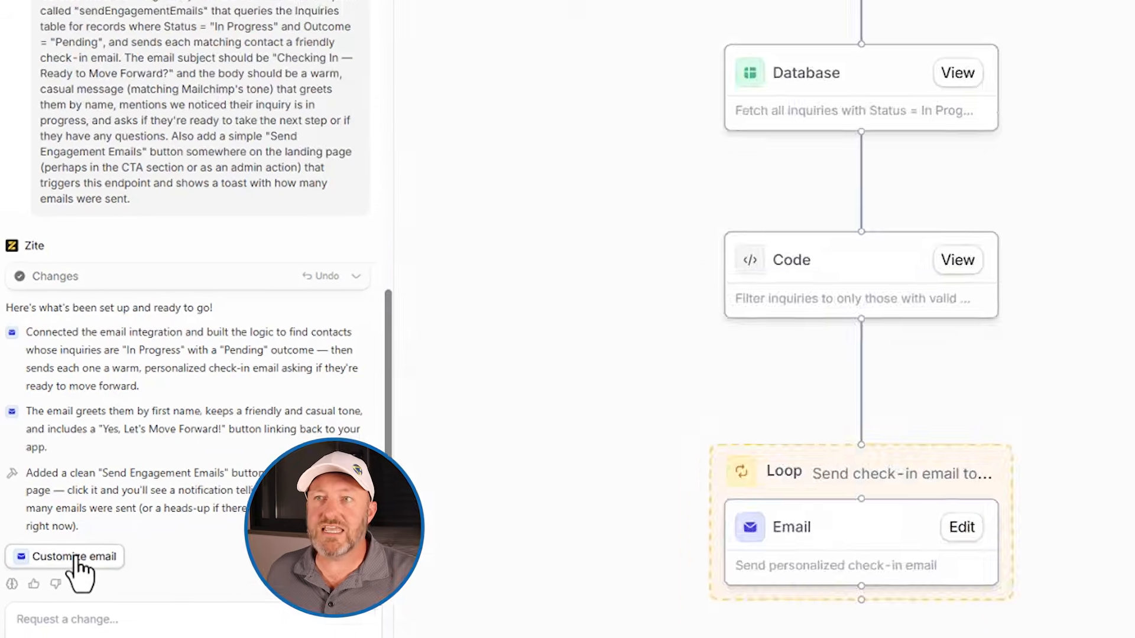
# Open the generated check-in email for customization and review its body text and the "Yes, Let's Move Forward!" button settings
pyautogui.click(87, 477)
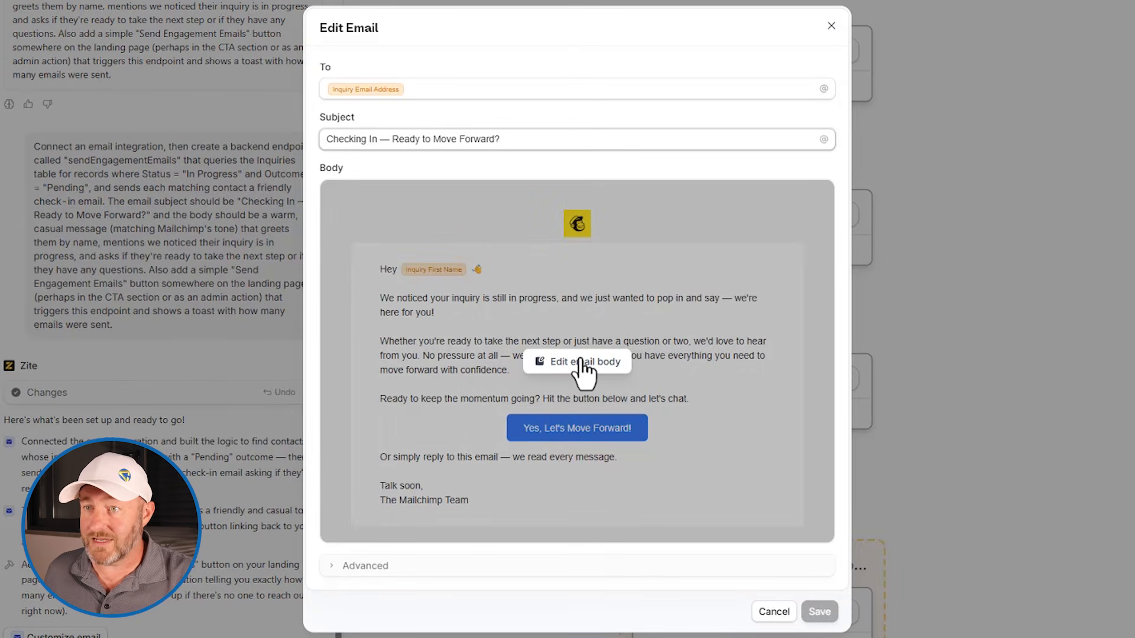
pyautogui.click(580, 361)
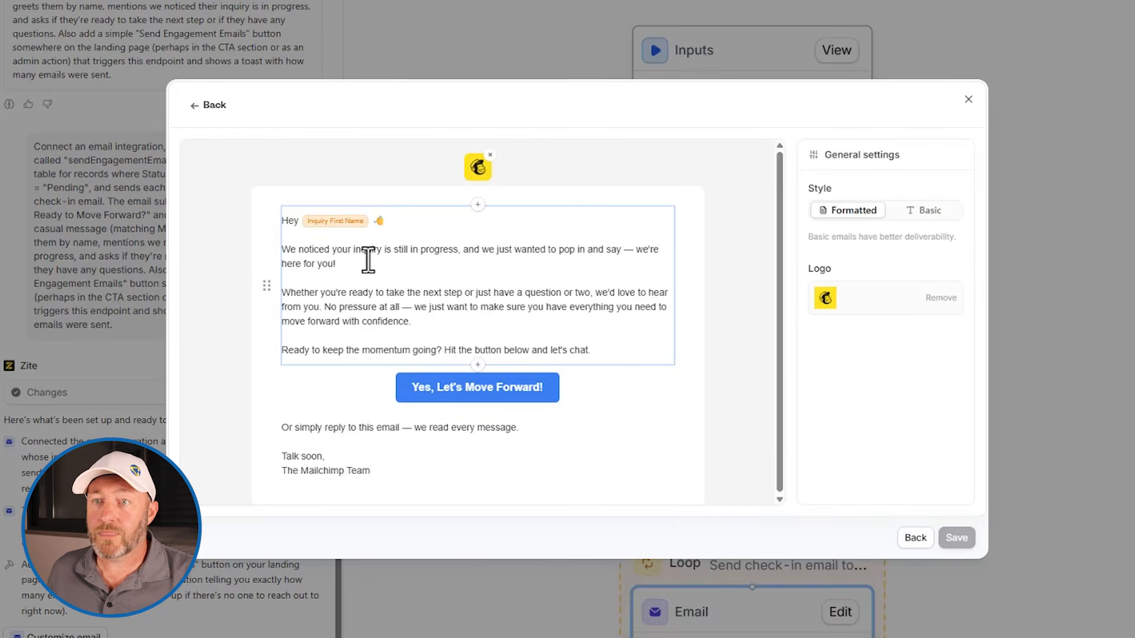
pyautogui.moveTo(317, 236)
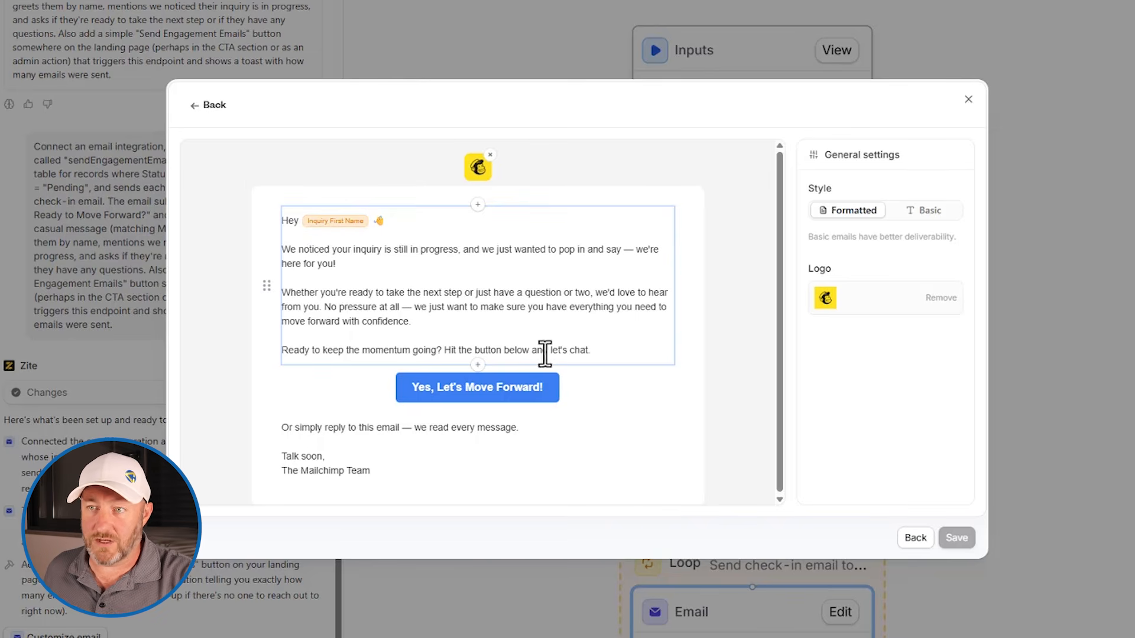
pyautogui.click(516, 386)
pyautogui.moveTo(828, 263)
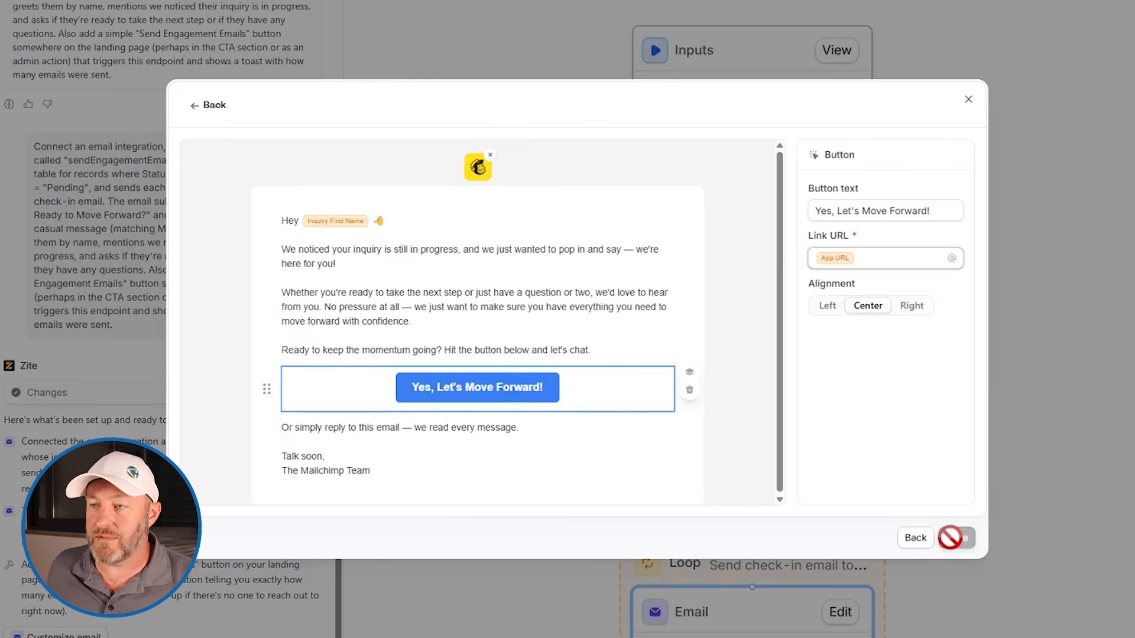
pyautogui.click(916, 538)
# Review the email's advanced Cc, Bcc and attachment options, and close the email editor without saving
pyautogui.scroll(-2, 340, 408)
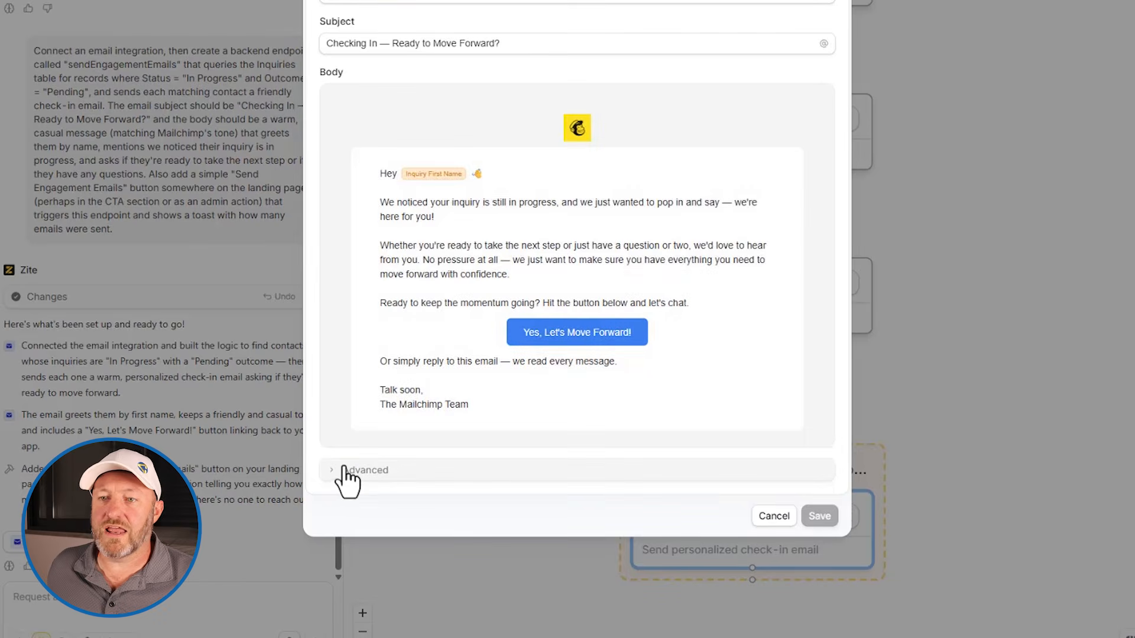
pyautogui.click(349, 471)
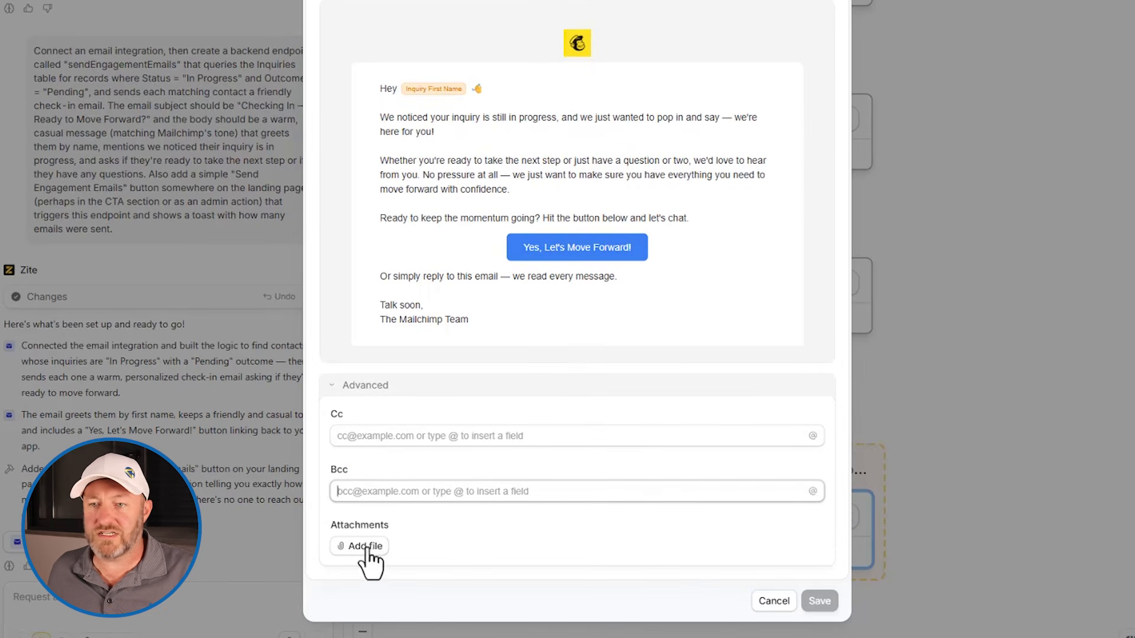
pyautogui.click(771, 601)
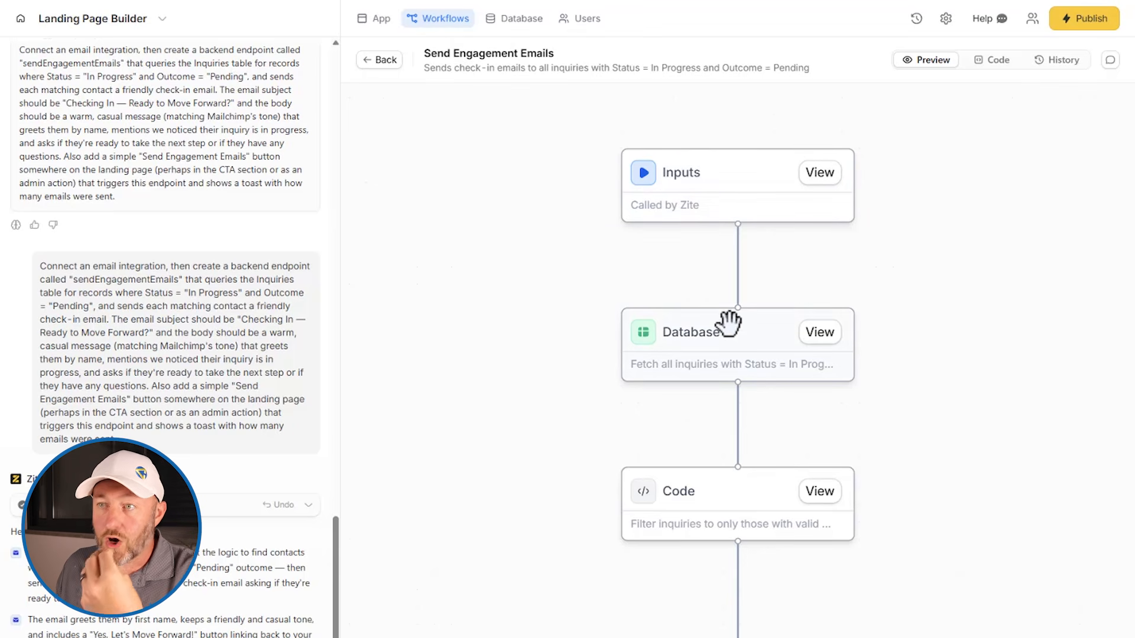
# Inspect the filter details of the Database step in the Send Engagement Emails workflow, and close them
pyautogui.click(739, 347)
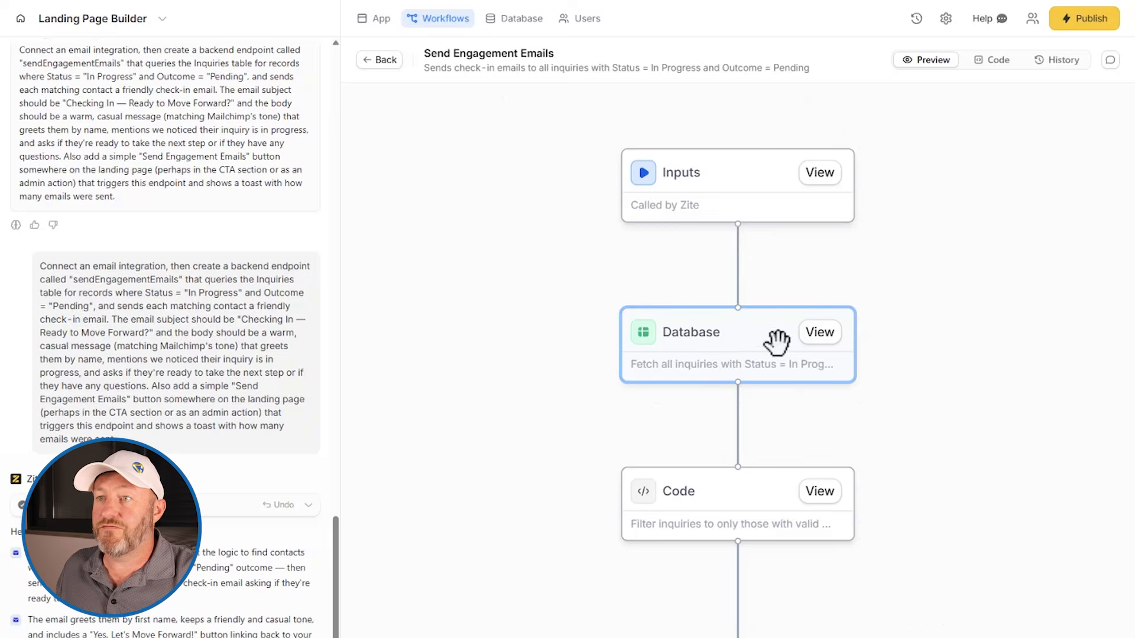
pyautogui.click(818, 333)
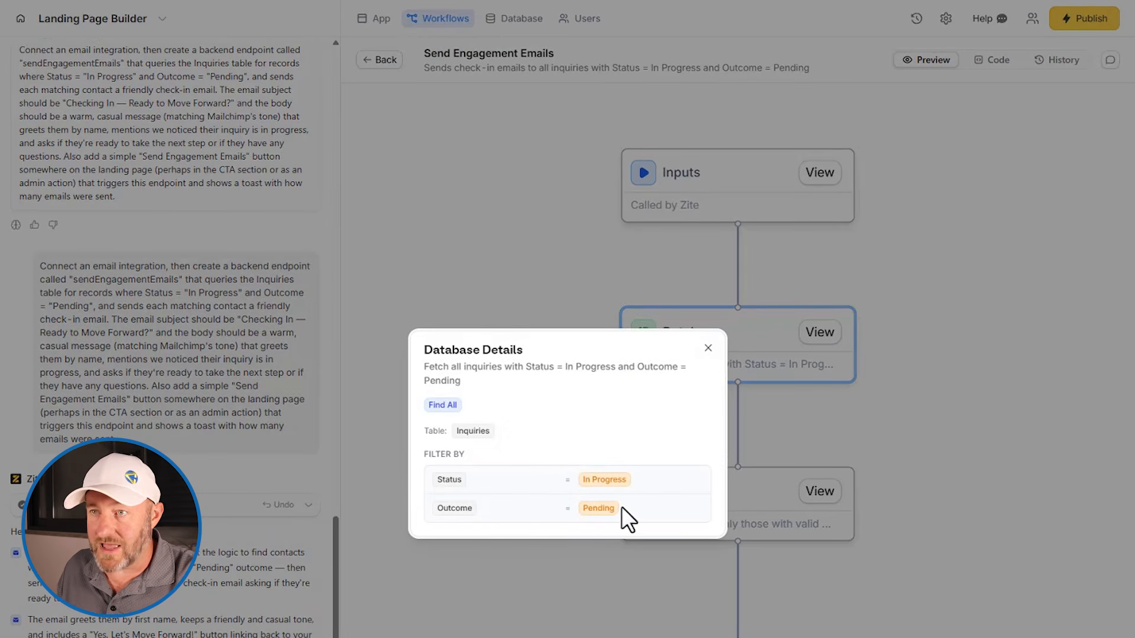
pyautogui.click(708, 348)
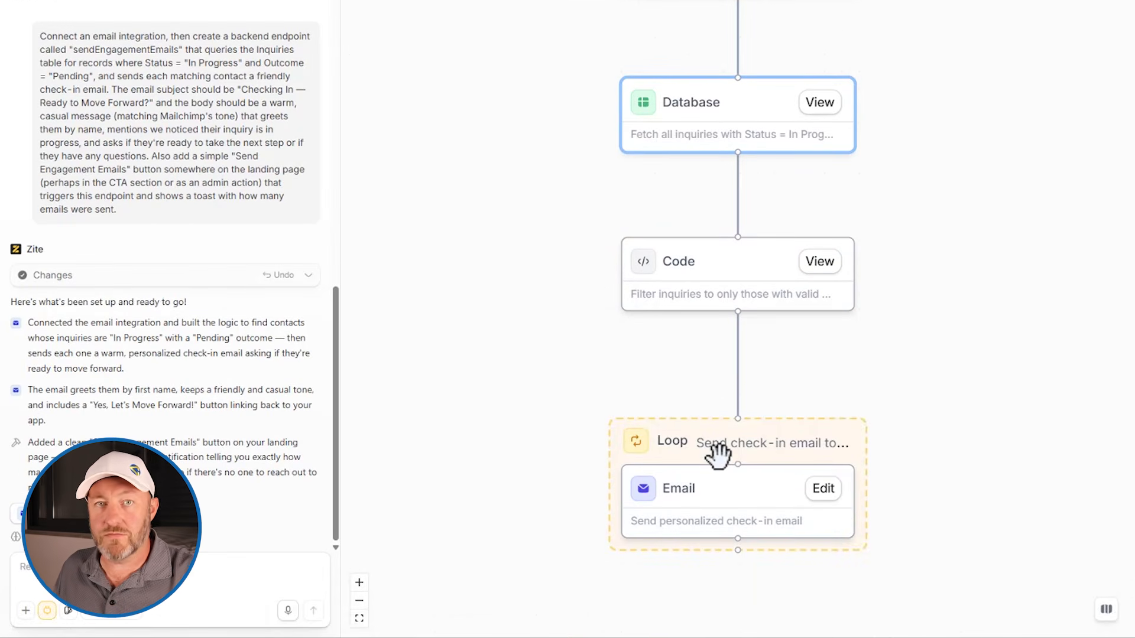
# Request "please trigger this automation and send those emails" in the Zite chat and approve the proposed send action
pyautogui.click(193, 579)
pyautogui.write('please trigger this automation and send those emails')
pyautogui.press('Return')
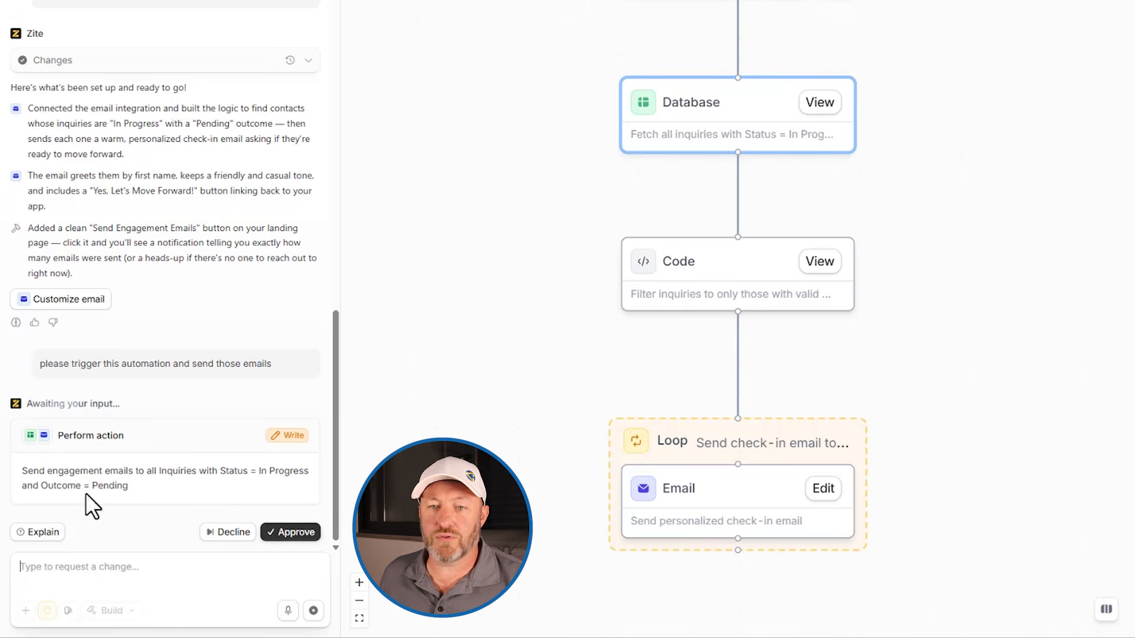
pyautogui.click(289, 534)
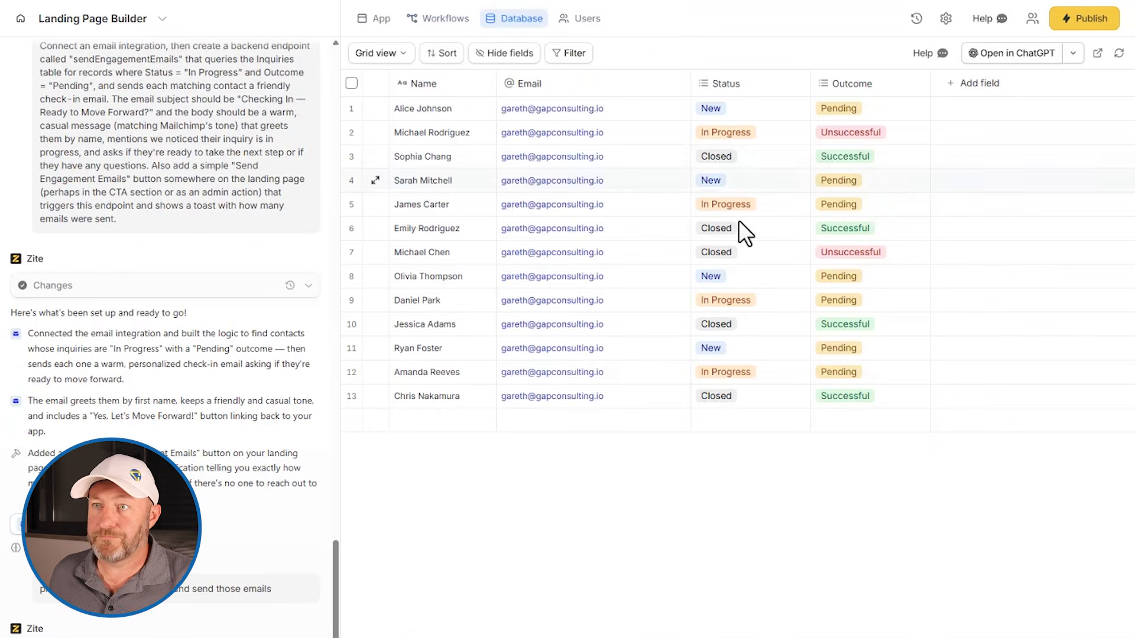
# Check the Inquiries table for the records that have Status In Progress and Outcome Pending
pyautogui.click(708, 203)
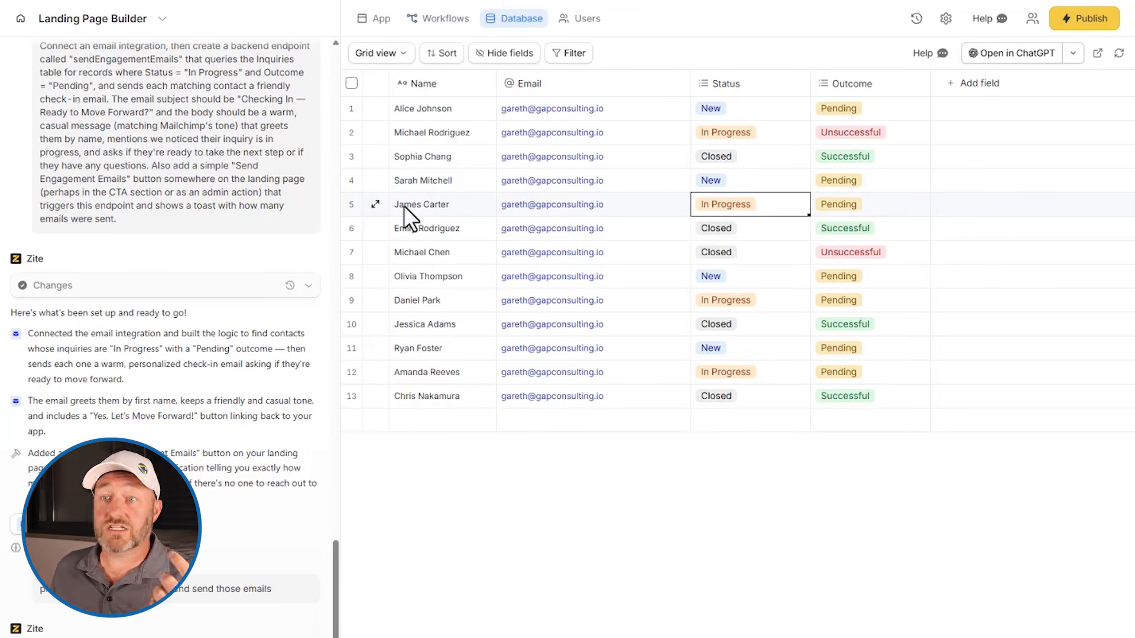
pyautogui.click(730, 303)
pyautogui.click(861, 303)
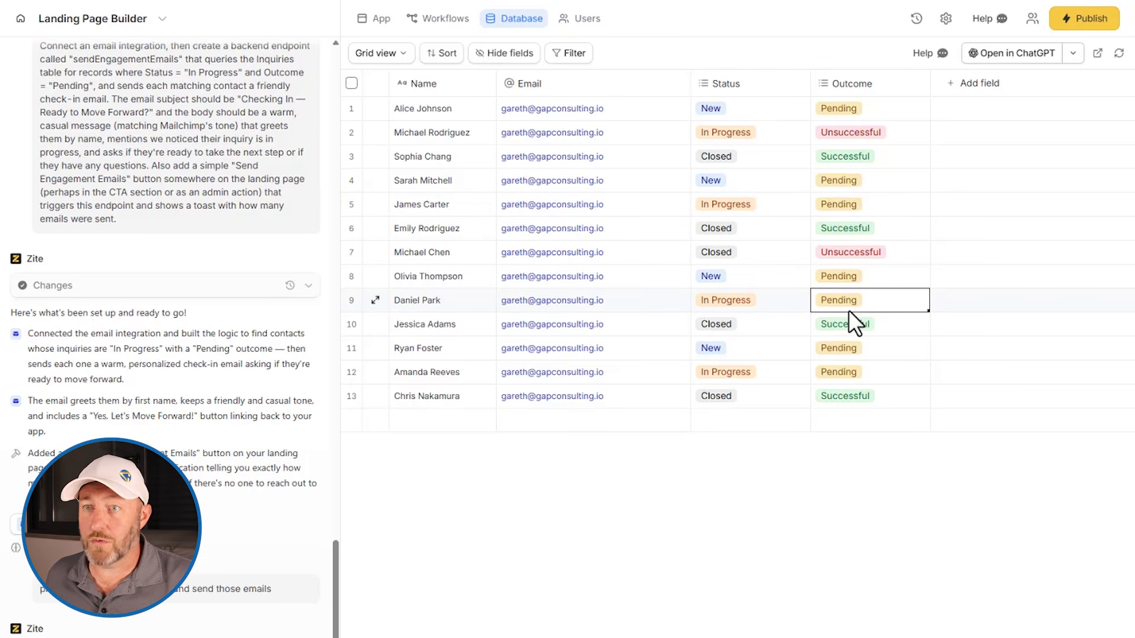
pyautogui.click(739, 368)
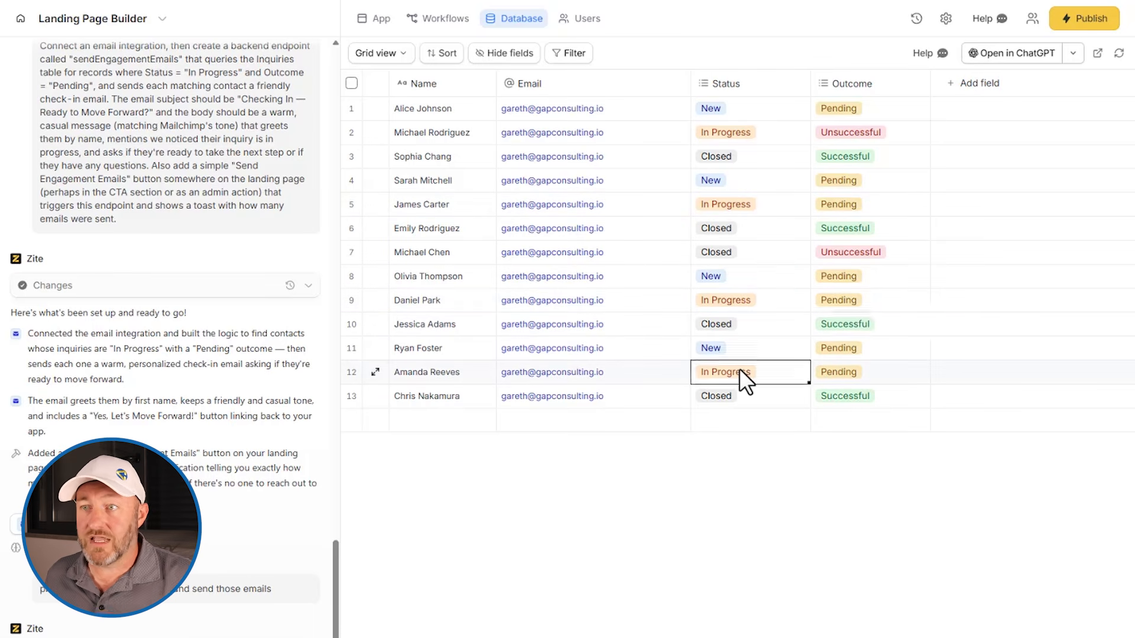
pyautogui.click(846, 375)
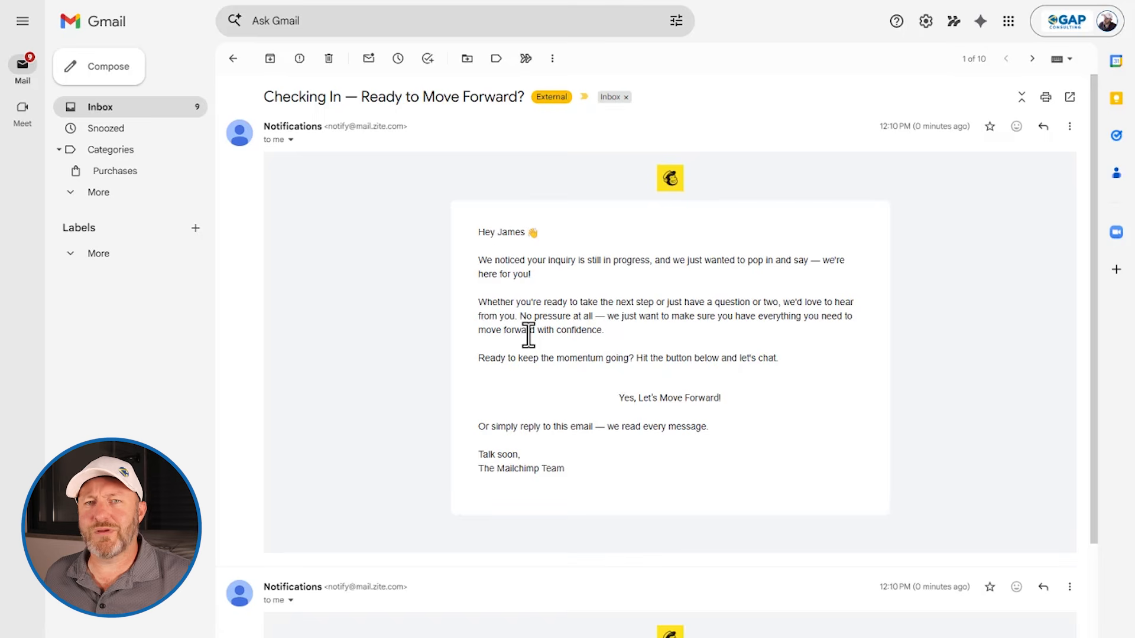
# Switch to Gmail and review the received "Checking In — Ready to Move Forward?" emails, examining each greeting and the call-to-action text
pyautogui.scroll(-9, 535, 322)
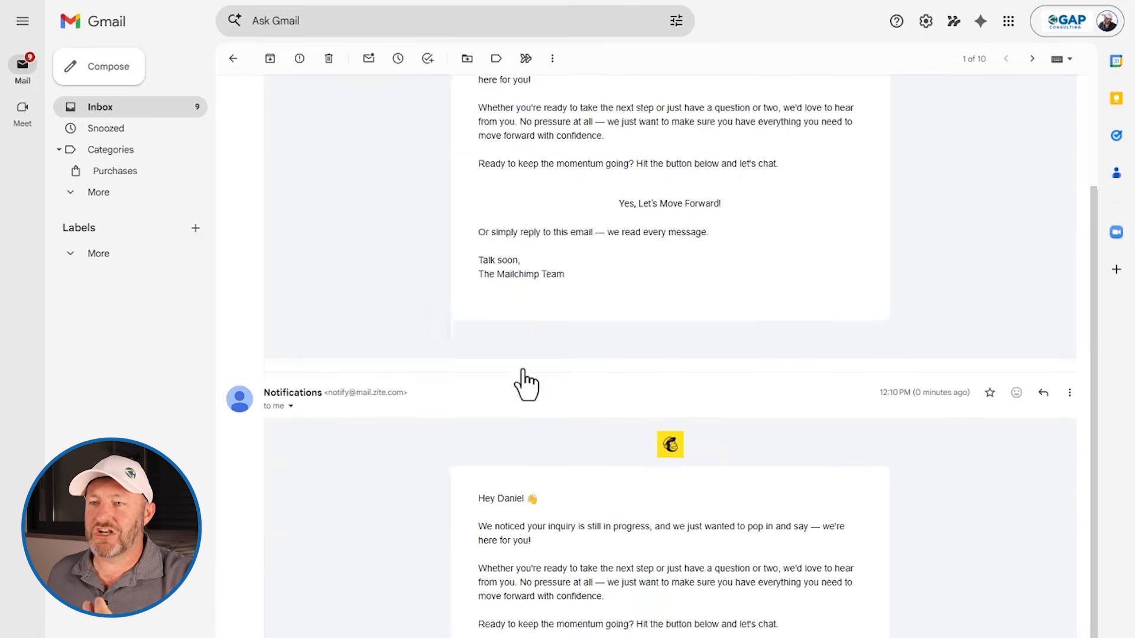
pyautogui.scroll(8, 544, 545)
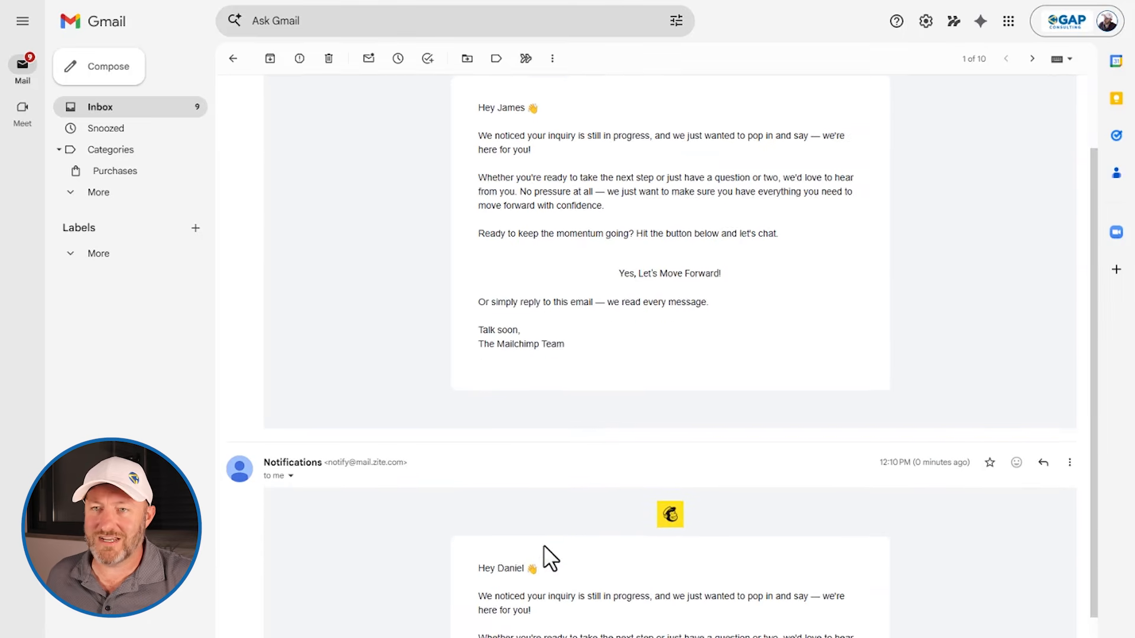
pyautogui.moveTo(270, 129)
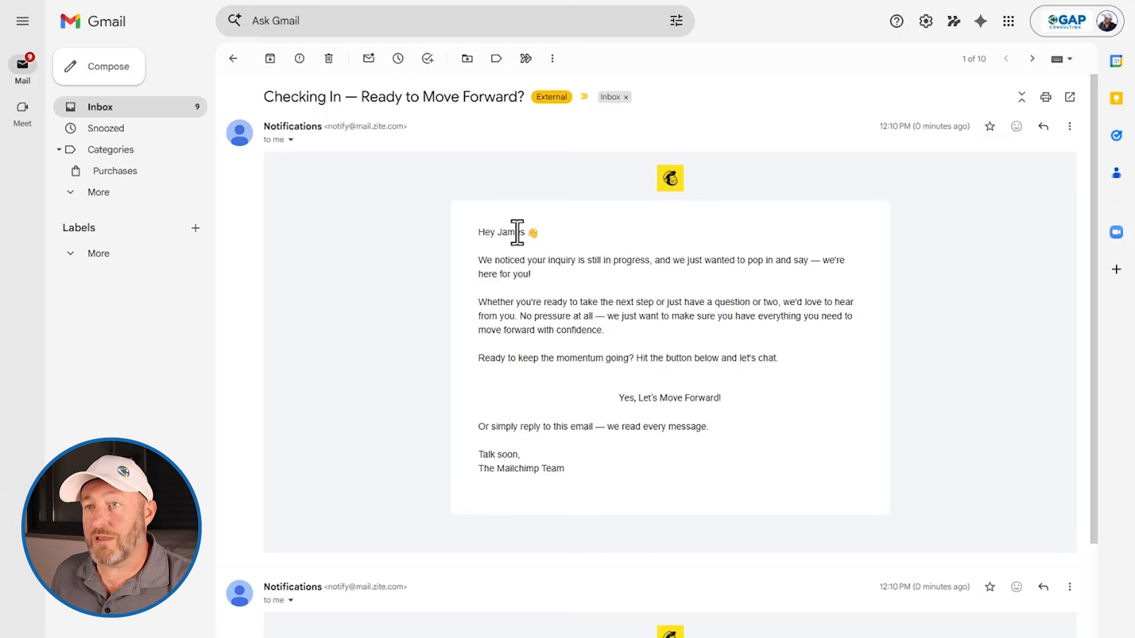
pyautogui.scroll(-3, 532, 355)
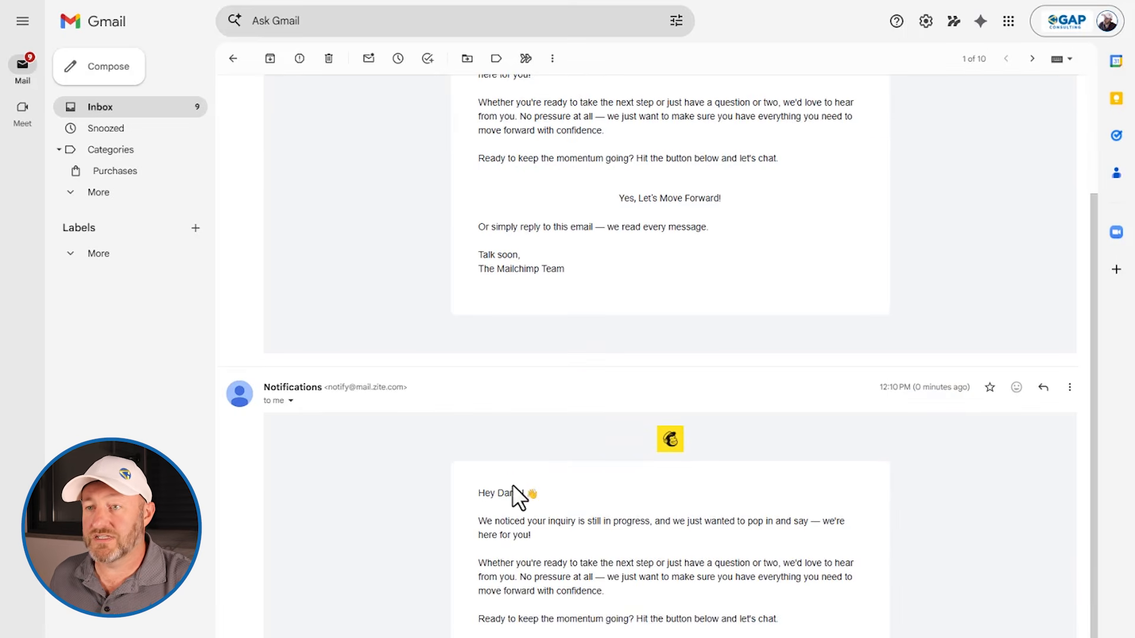
pyautogui.scroll(-4, 506, 501)
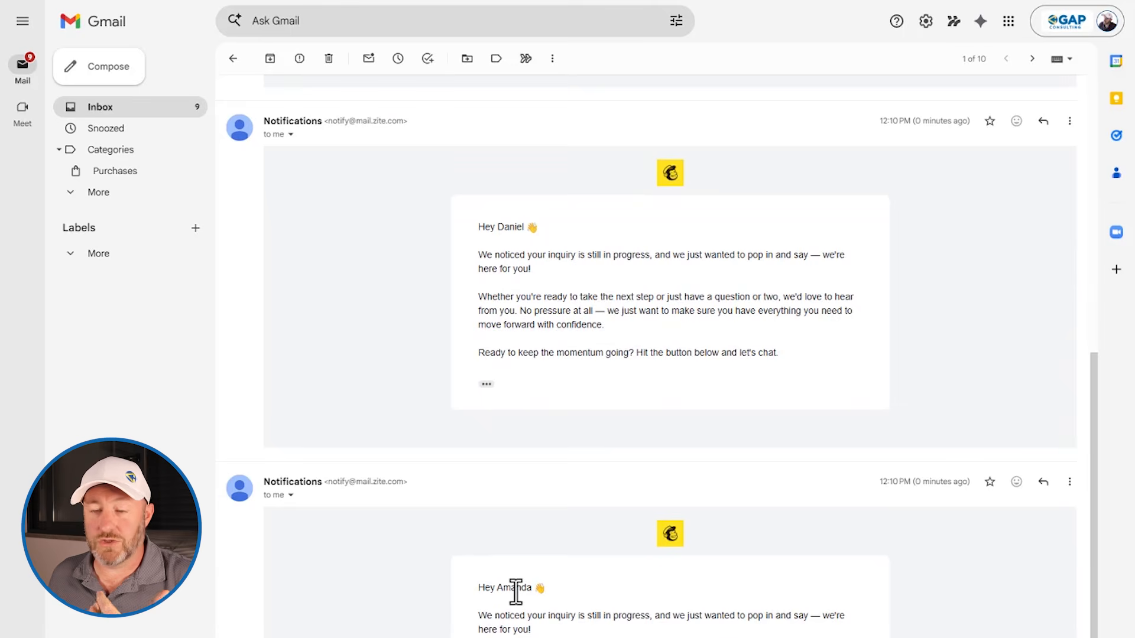
pyautogui.scroll(-8, 654, 392)
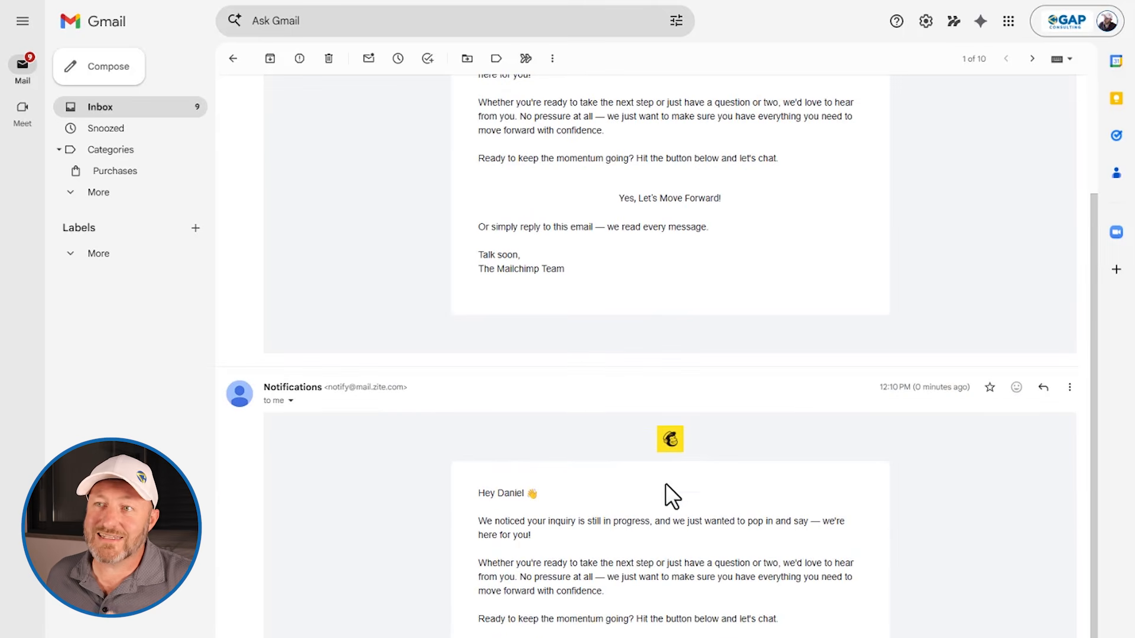
pyautogui.moveTo(641, 193); pyautogui.dragTo(733, 201)
pyautogui.click(733, 201)
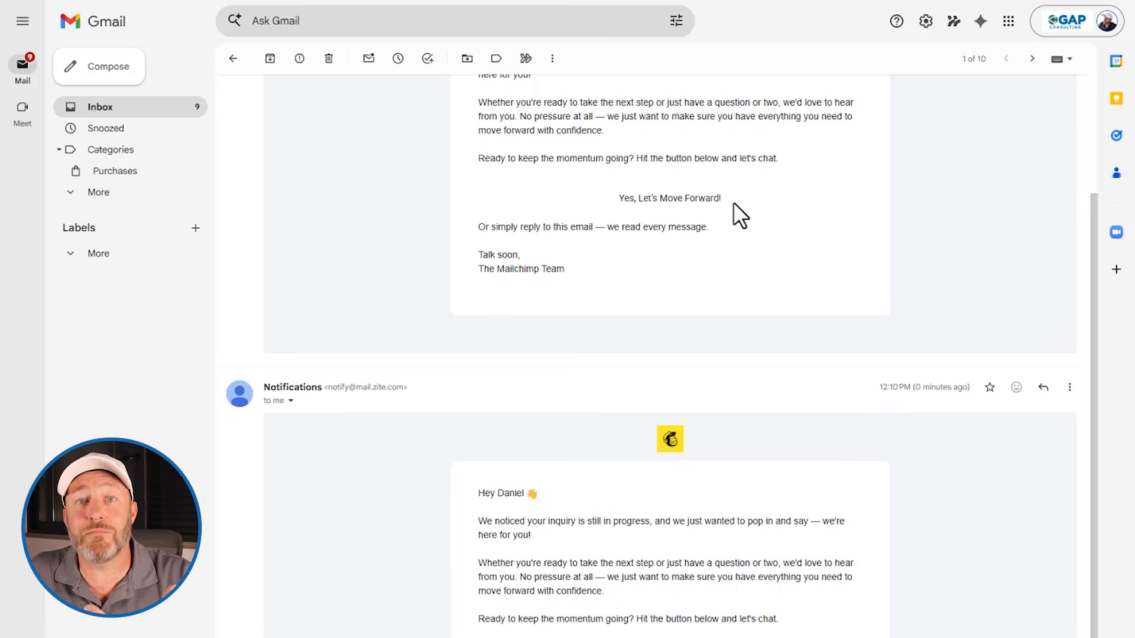